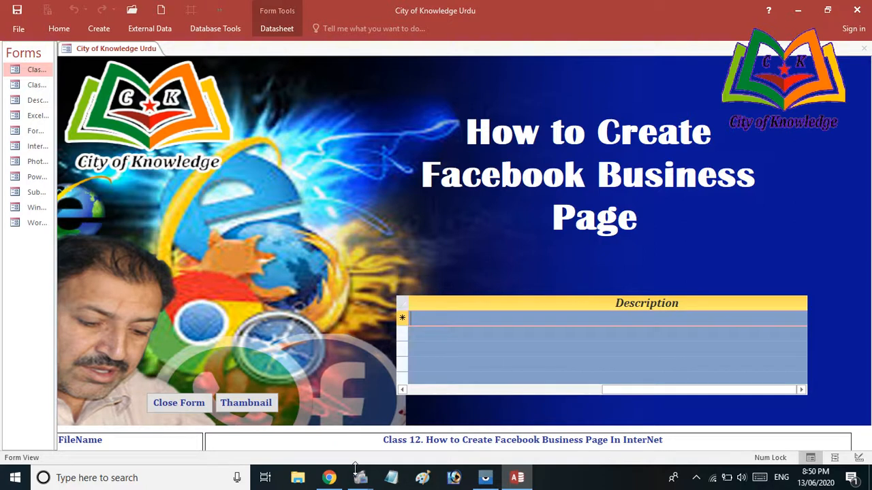
Close the Access database window to return to the Facebook news feed in Chrome
click(858, 11)
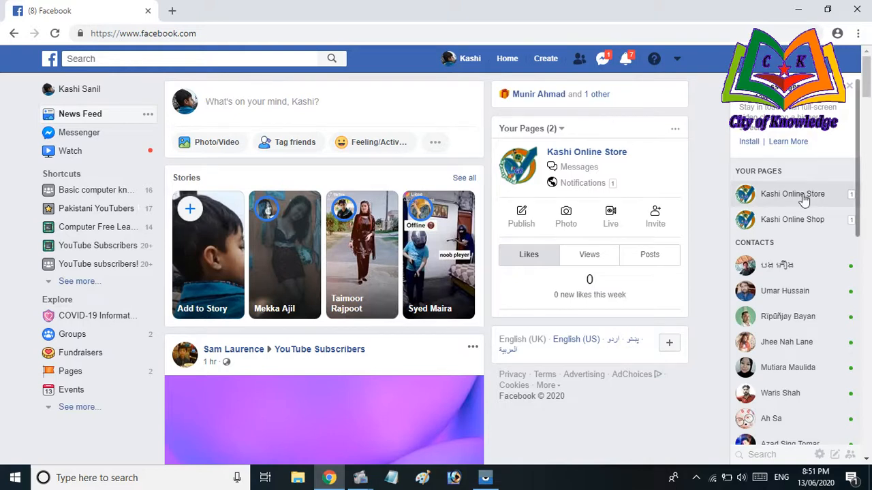
Show the Your Pages list from the left menu, then bring up the mirrored phone screen
mouse_move(773, 197)
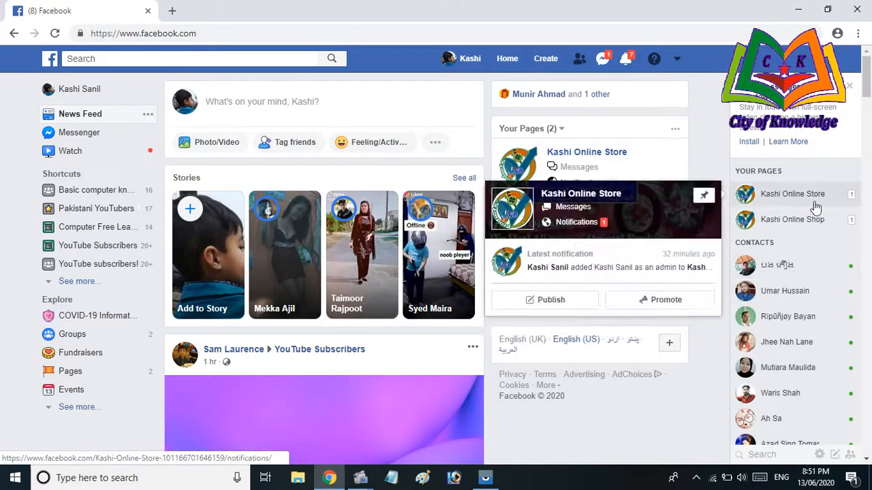
mouse_move(794, 231)
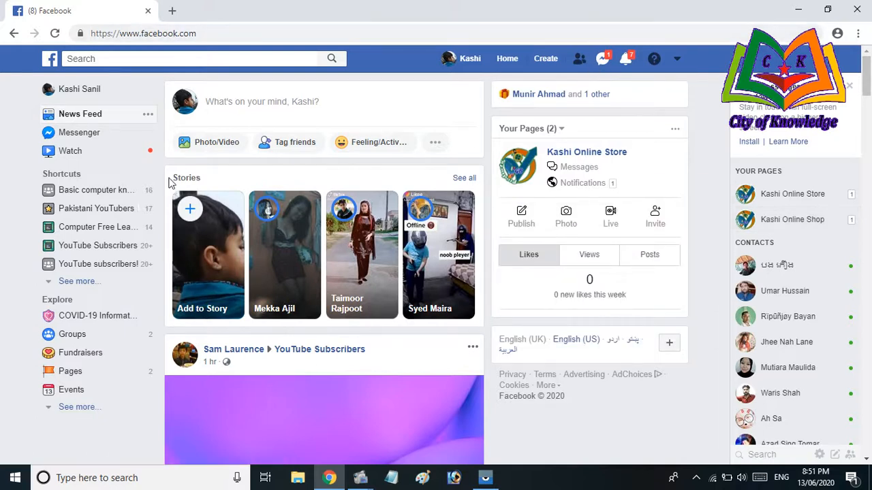
click(70, 379)
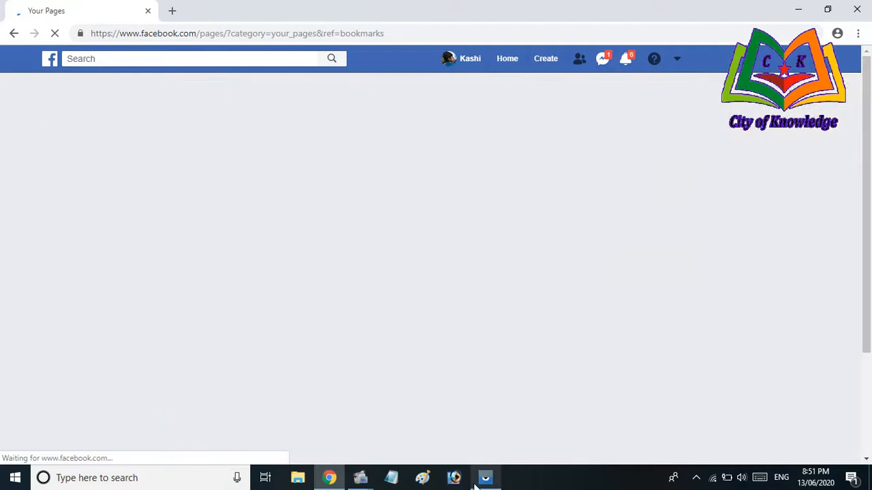
click(485, 481)
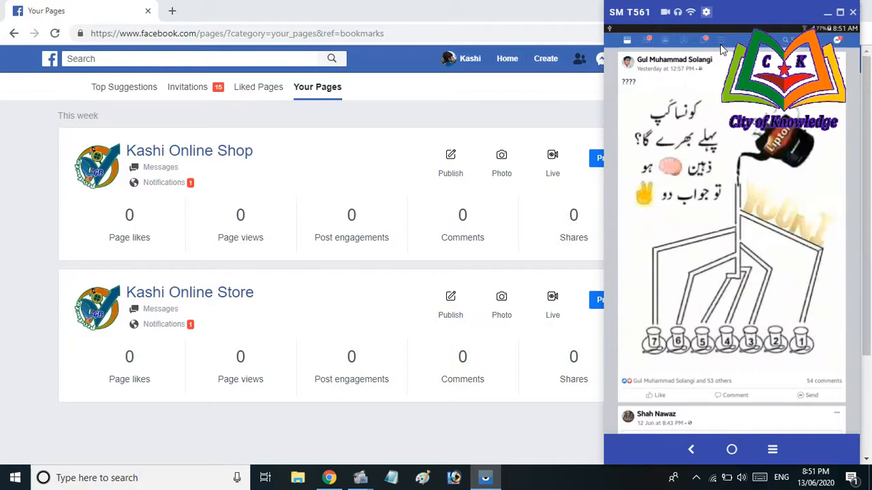
Open the Pages section from the main menu of the phone's Facebook app
click(13, 33)
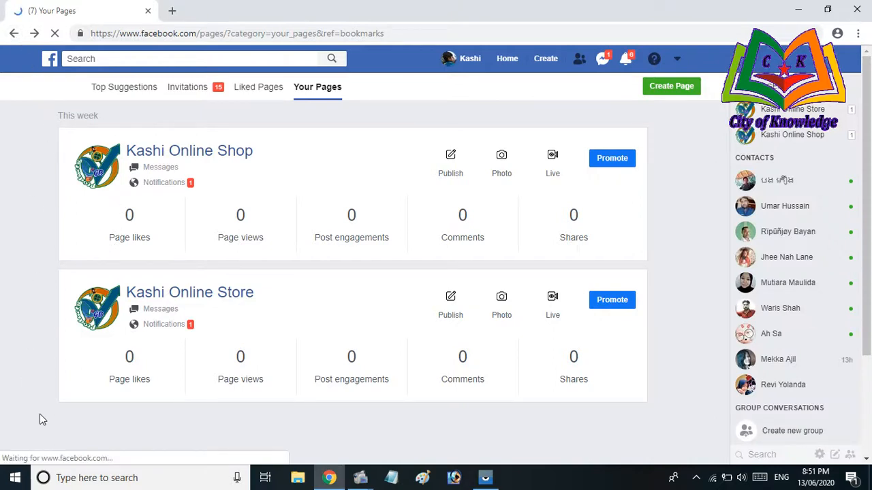
click(485, 478)
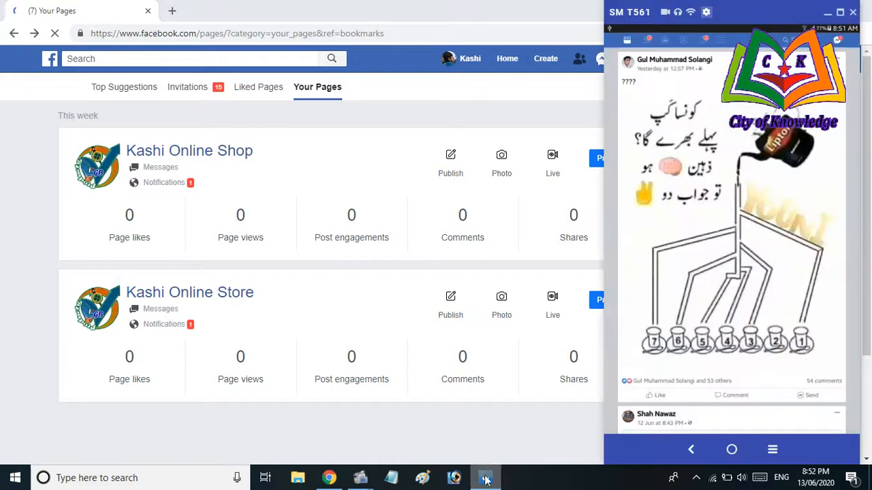
click(722, 42)
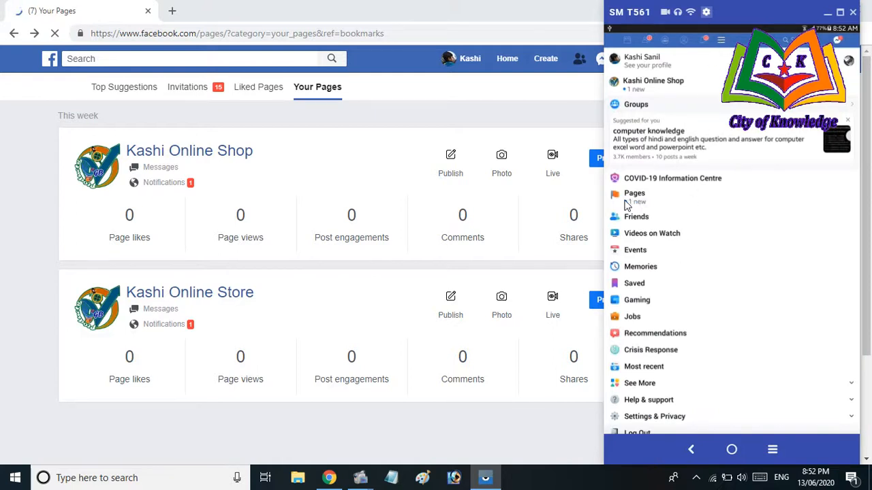
click(15, 34)
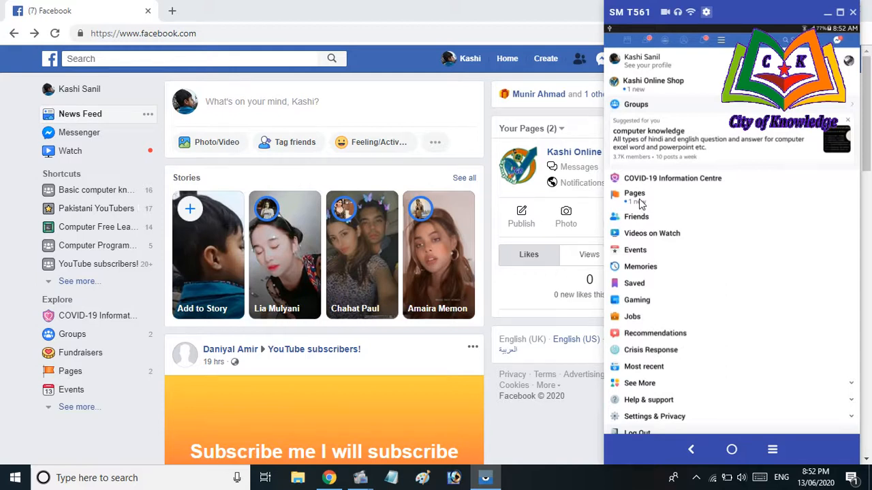
click(638, 198)
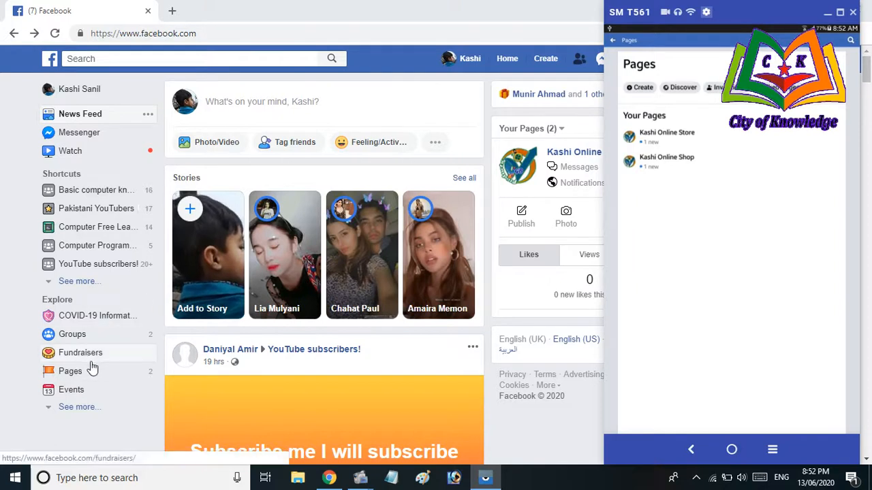
Return to Your Pages in the browser and close the SM T561 mirror window
click(80, 379)
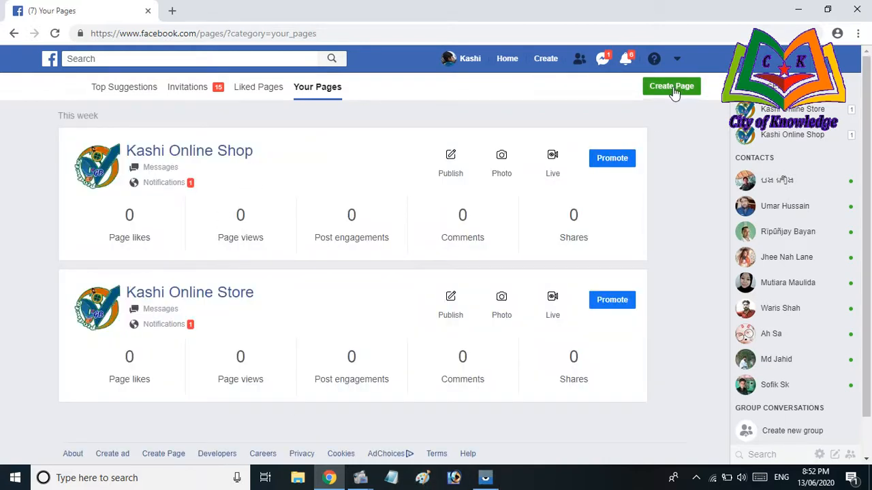
click(485, 478)
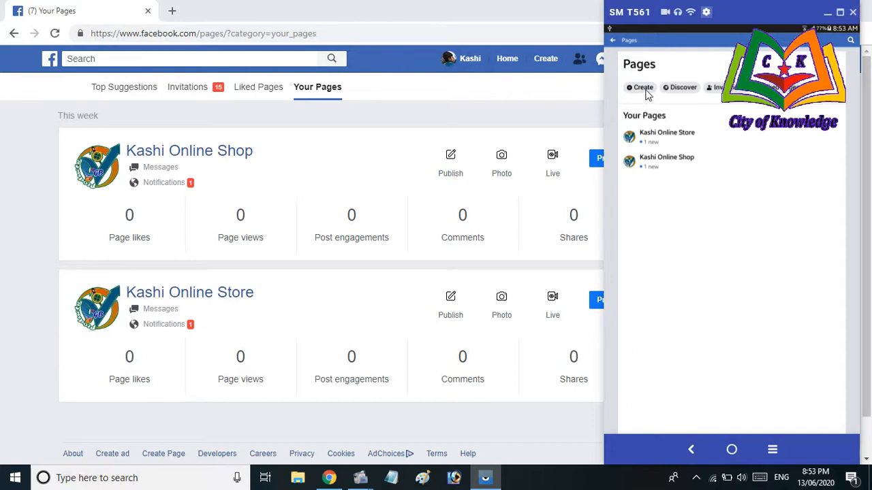
click(854, 14)
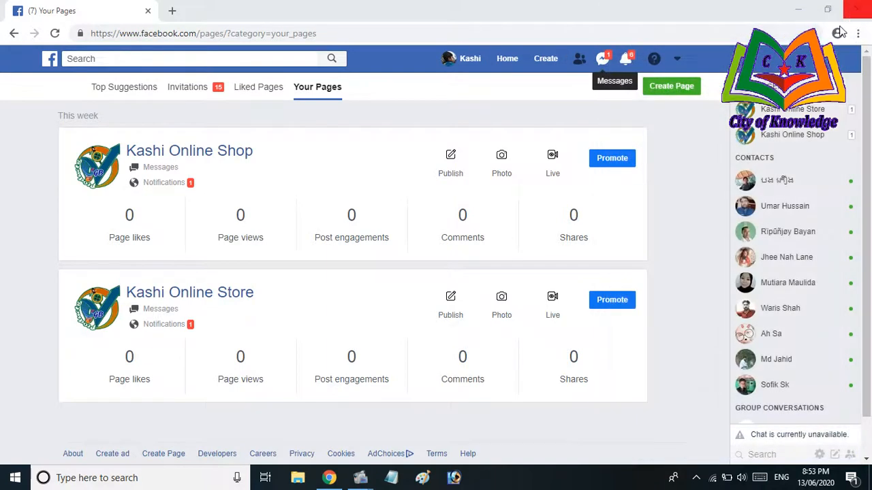
Start a new Facebook page of the Business or brand type
click(681, 87)
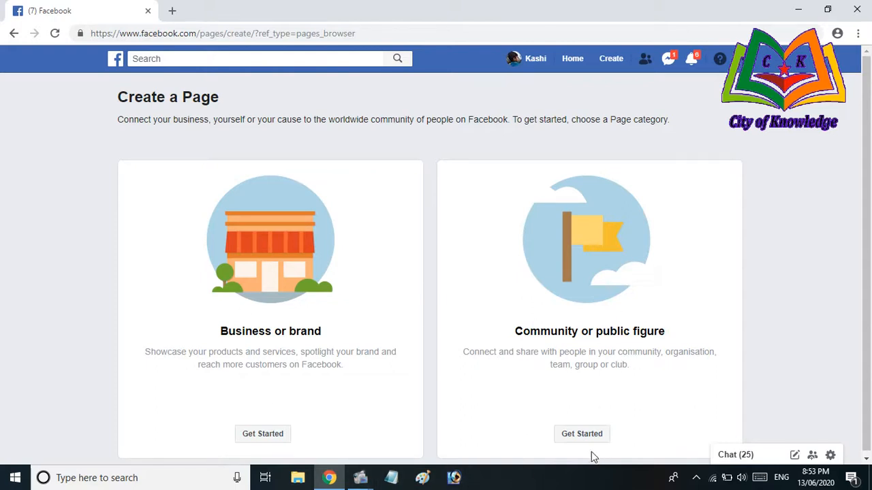
click(262, 434)
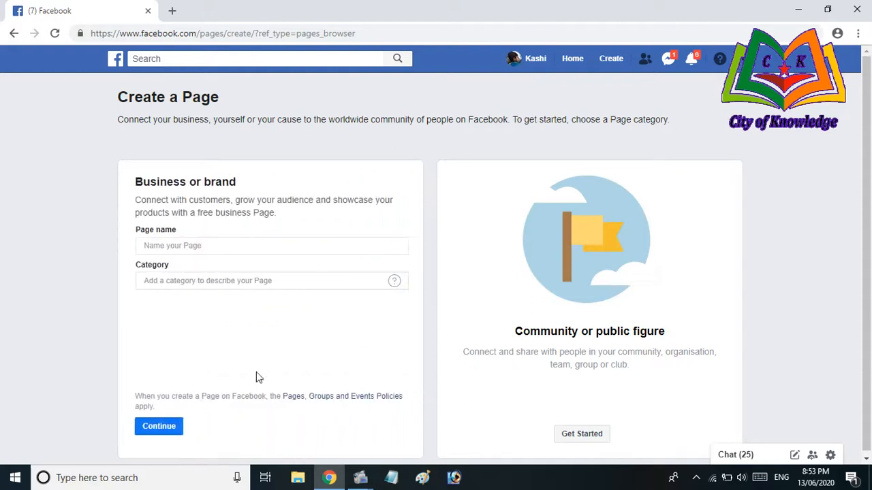
Enter 'My computer Shop' as the new page's name
click(225, 248)
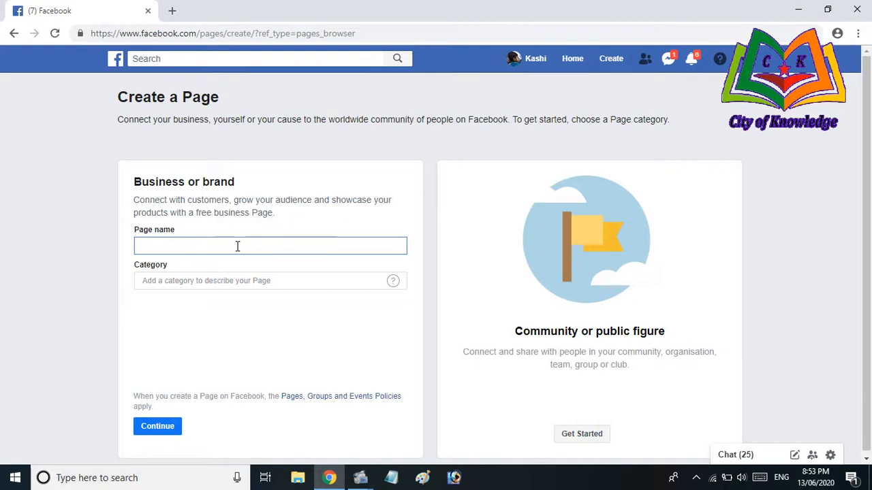
text(O)
key(BackSpace)
text(MY)
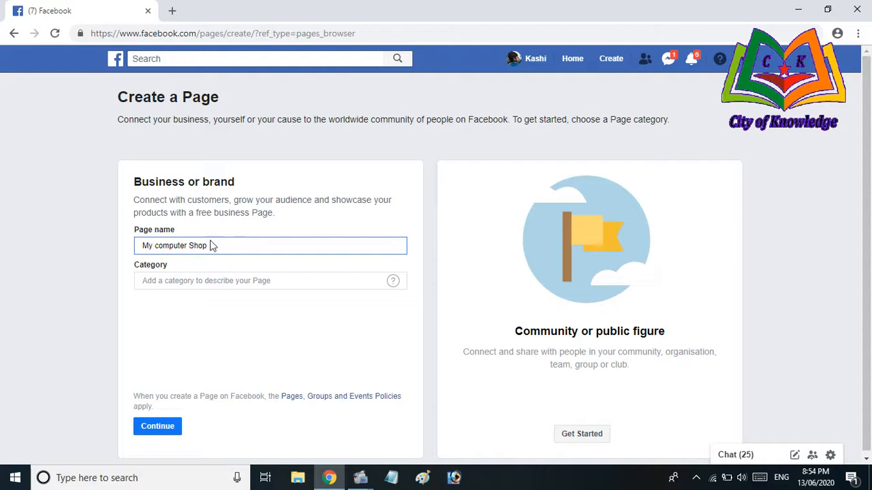
Set the page category to Business service
click(218, 280)
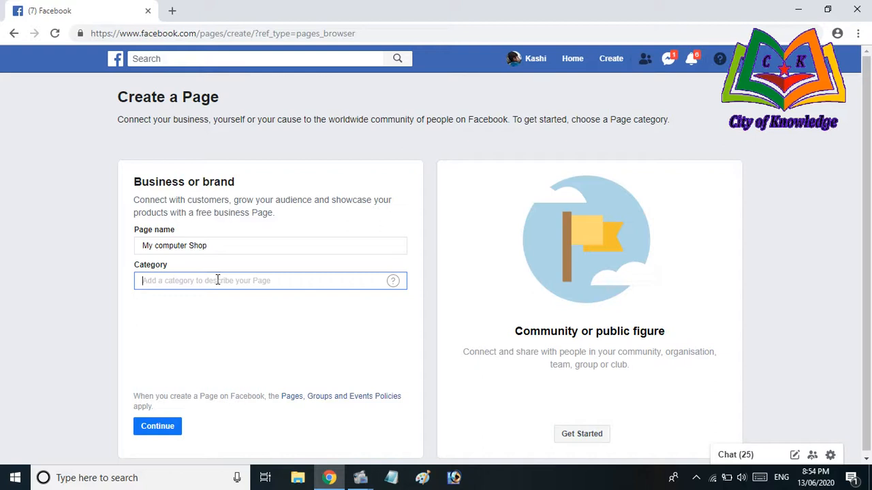
text(Business)
click(204, 317)
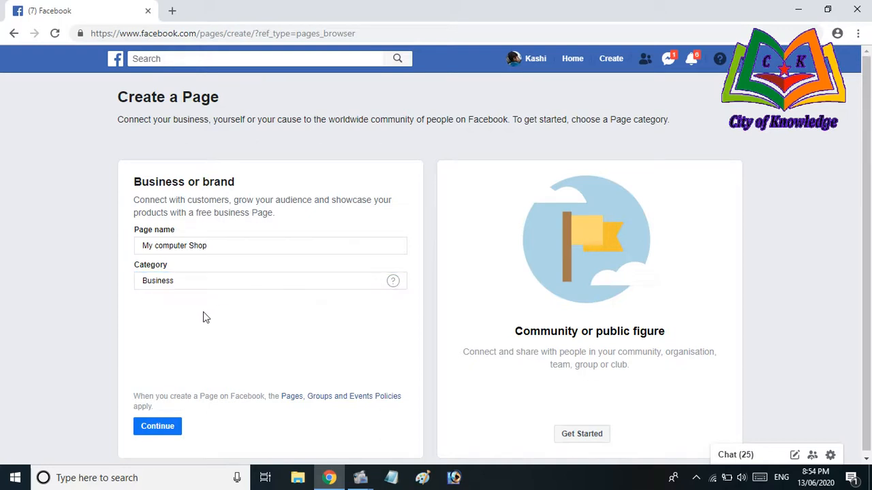
click(229, 281)
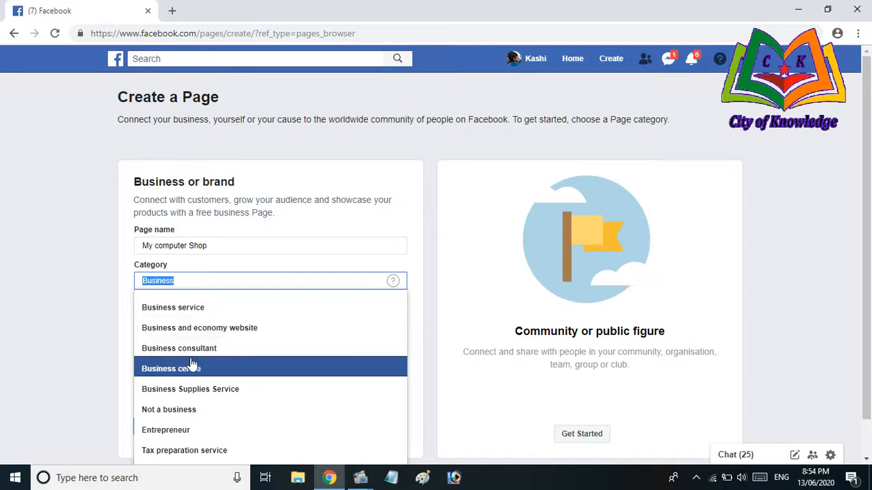
click(191, 307)
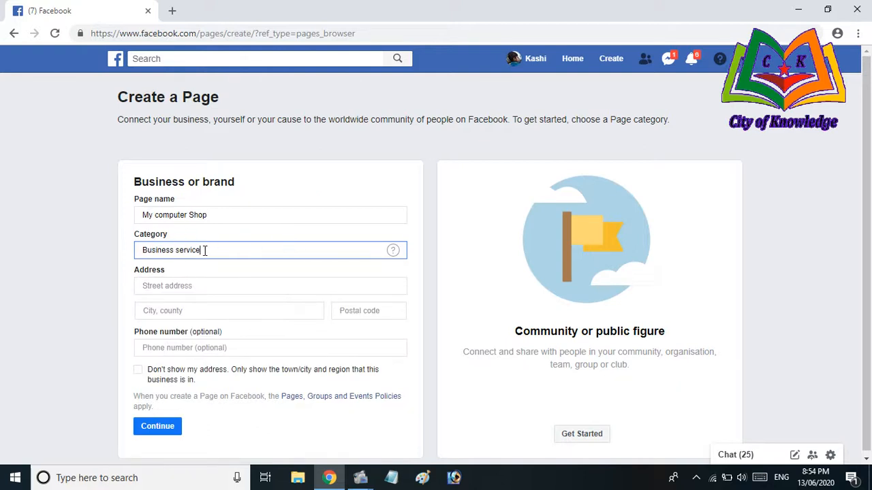
drag(205, 250, 141, 250)
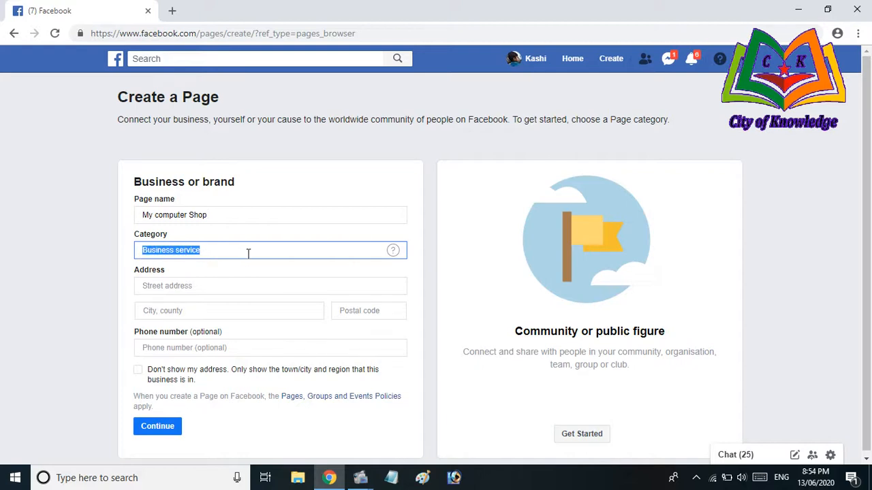
click(182, 287)
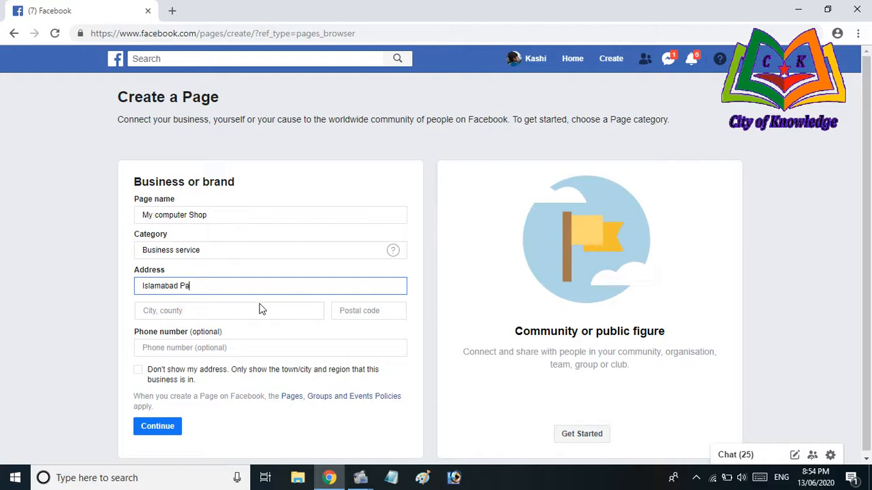
Fill in the street address and choose Islamabad as the city, then open a new tab
text(tan)
click(265, 311)
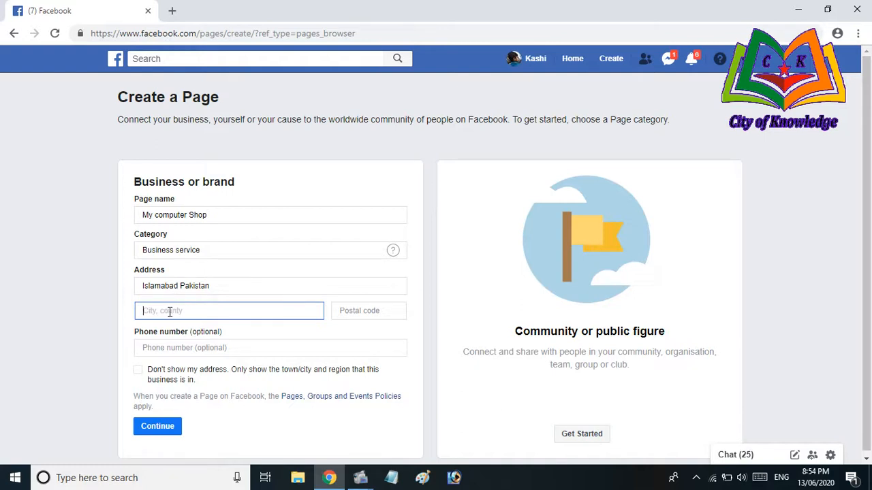
text(Islamab)
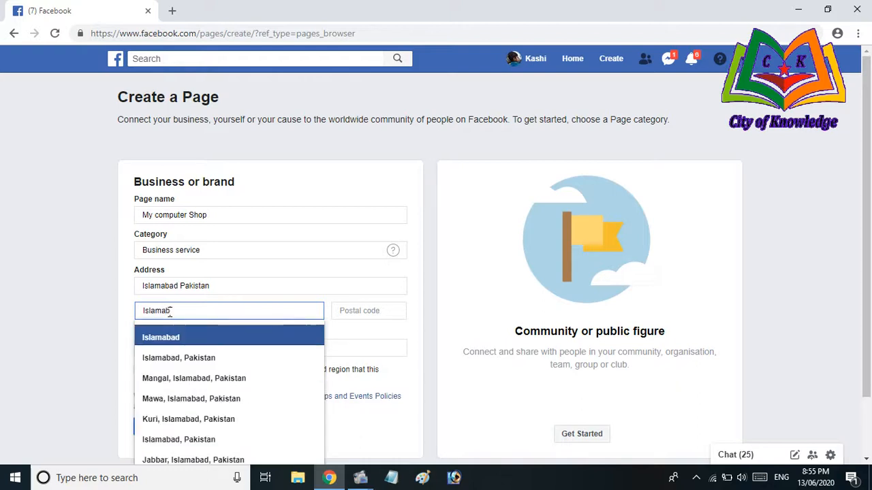
click(173, 338)
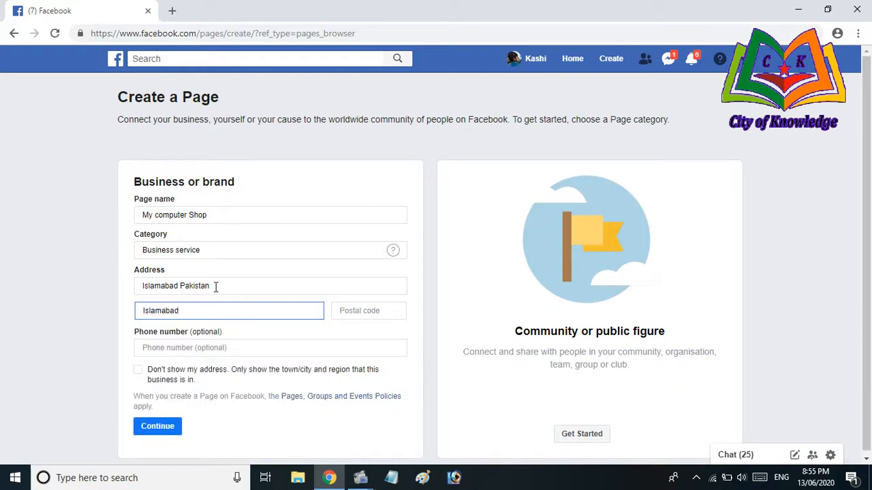
click(374, 316)
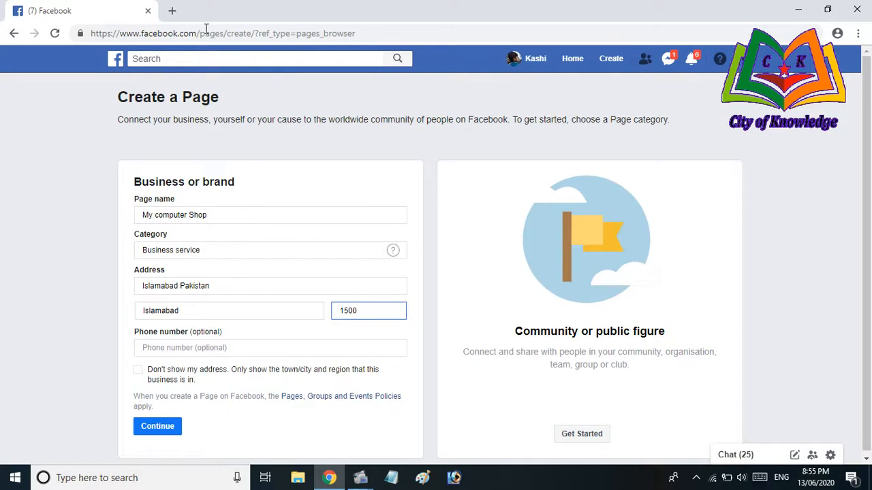
click(171, 11)
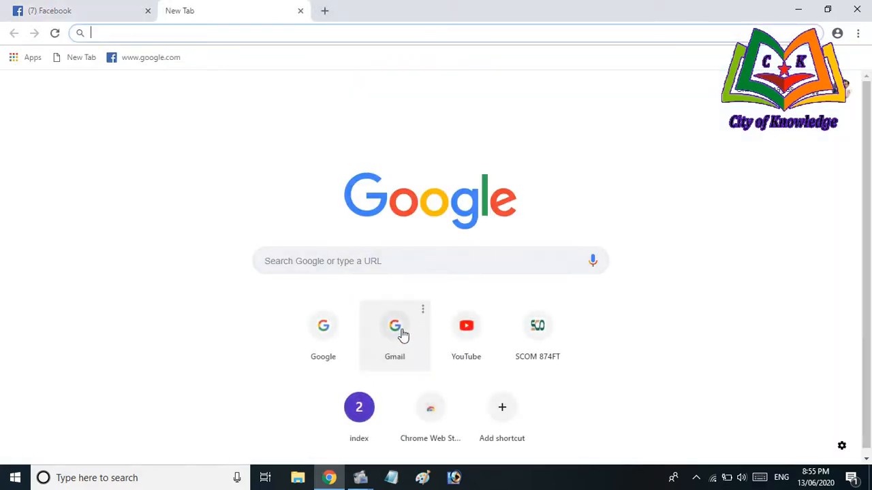
Search Google for 'postal code of karachi' and highlight the 74700 code
click(338, 334)
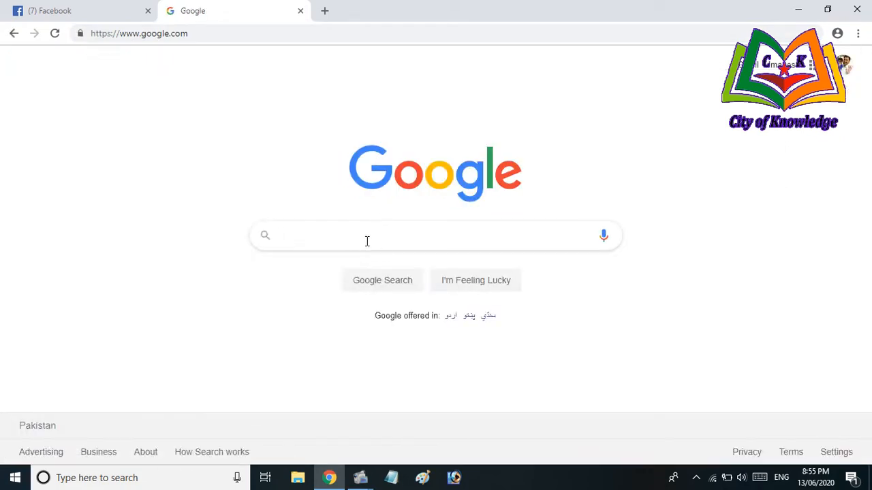
text(postal cof)
key(BackSpace)
text(de of)
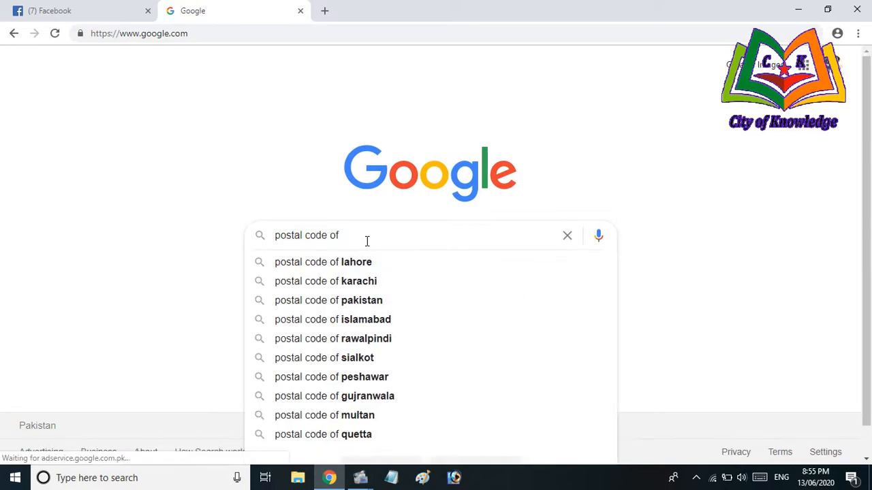
click(372, 281)
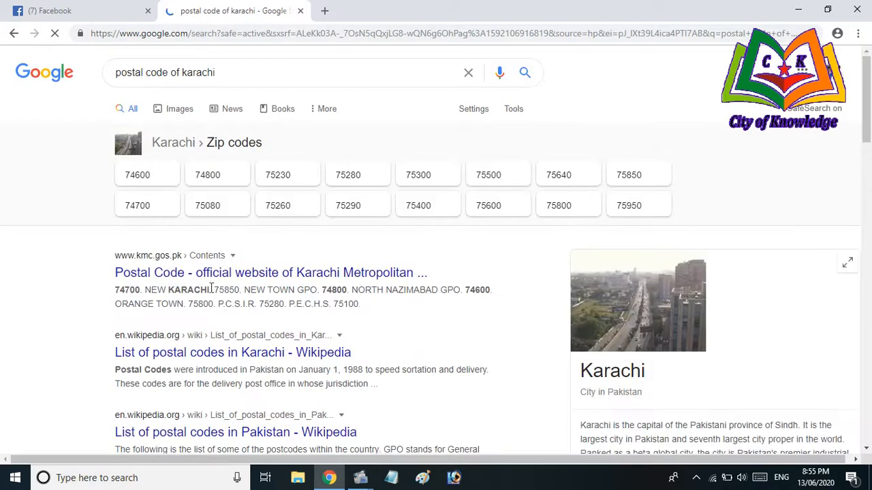
drag(114, 292, 140, 293)
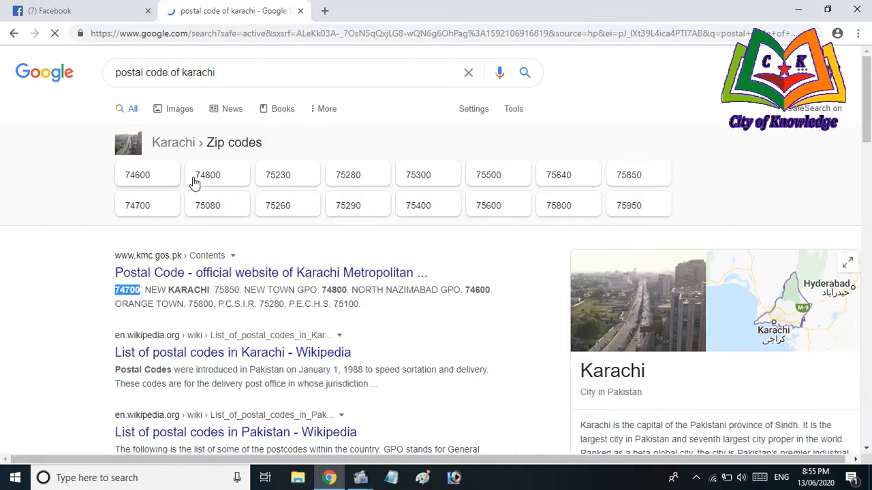
click(102, 11)
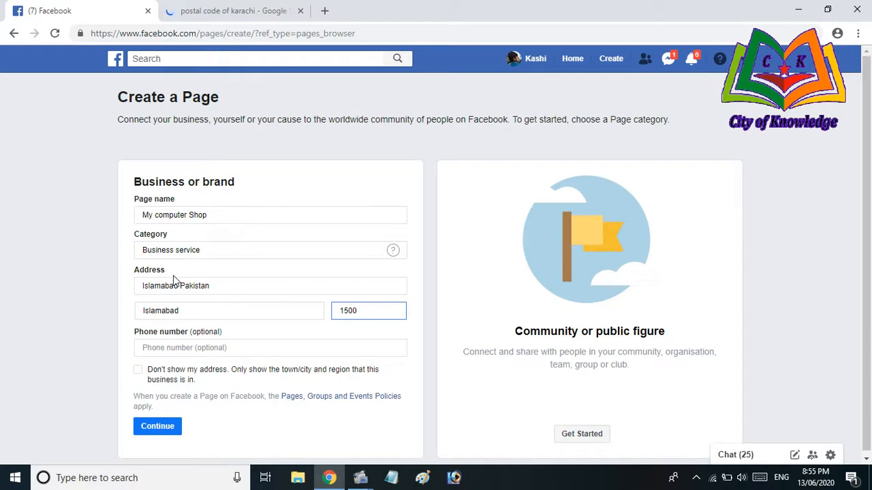
Hide the street address and submit the My computer Shop page details
click(191, 351)
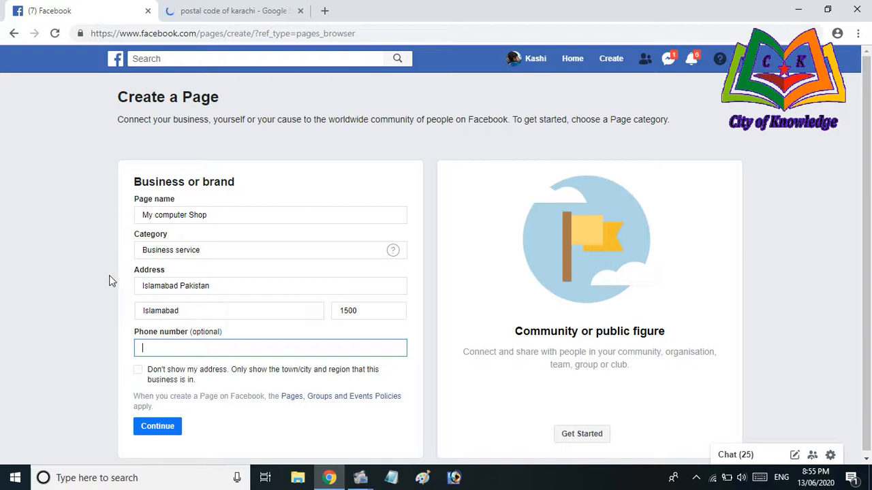
click(142, 372)
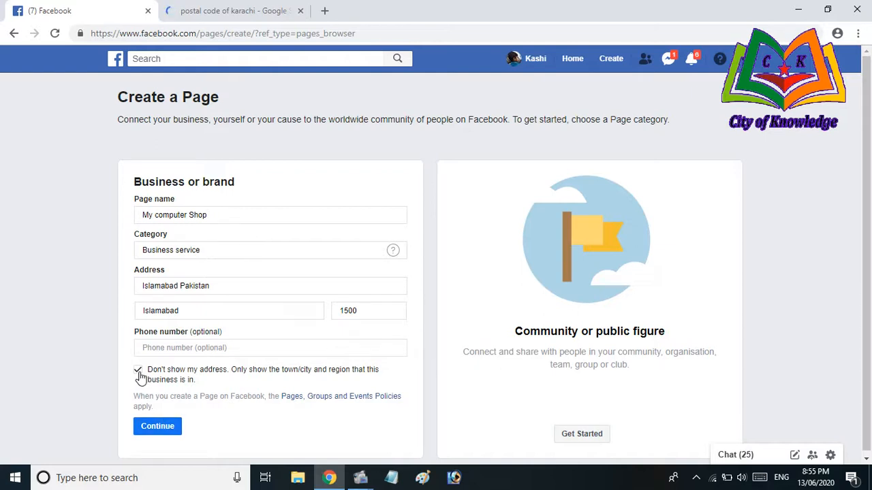
click(157, 428)
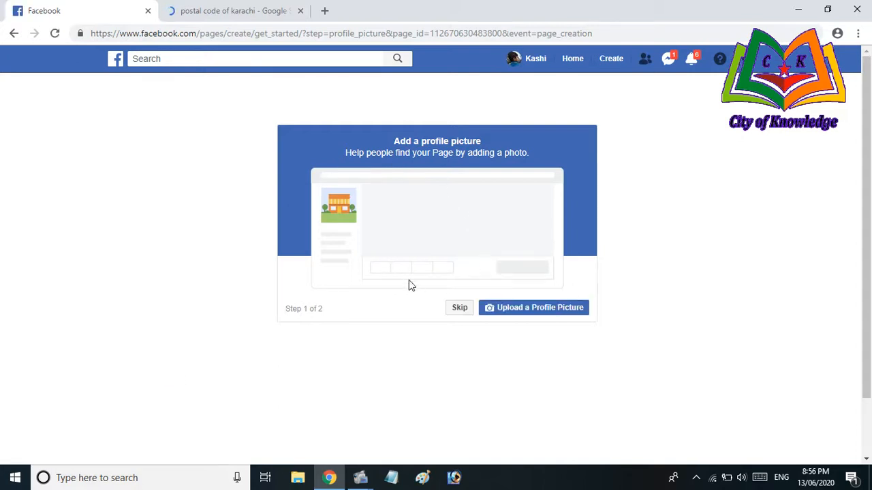
Upload the GBProducts copy image as the page's profile picture
click(528, 313)
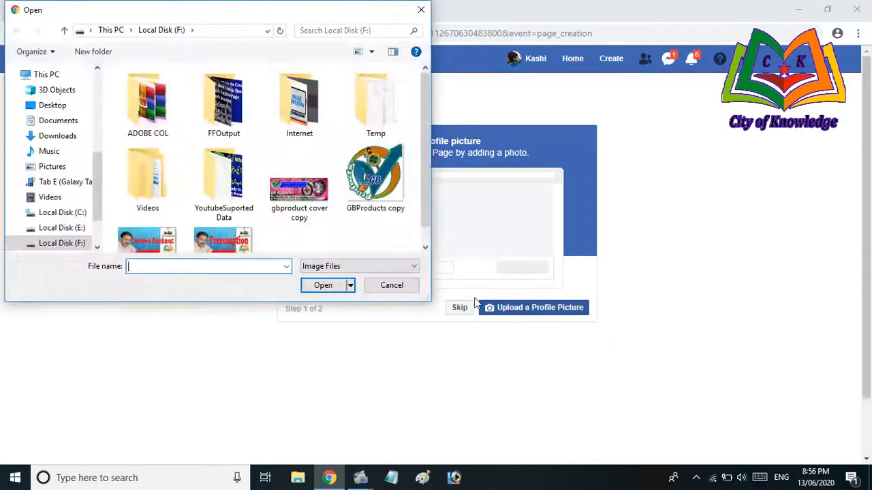
click(381, 193)
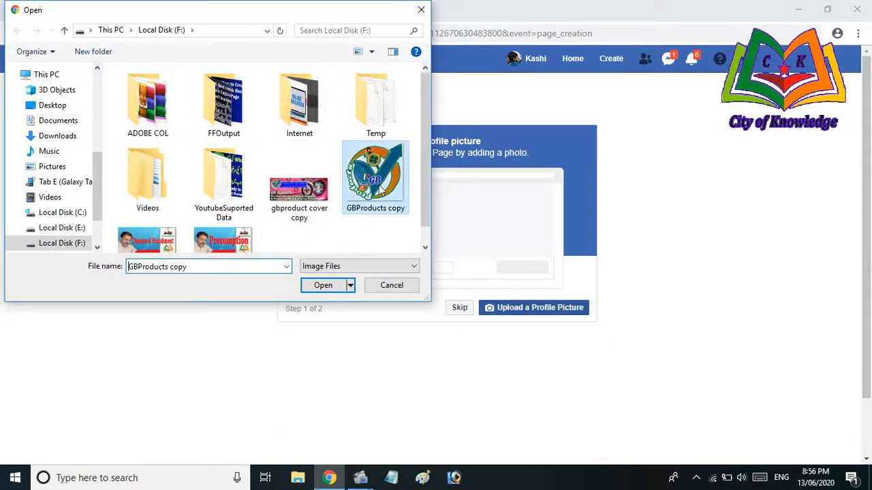
click(332, 288)
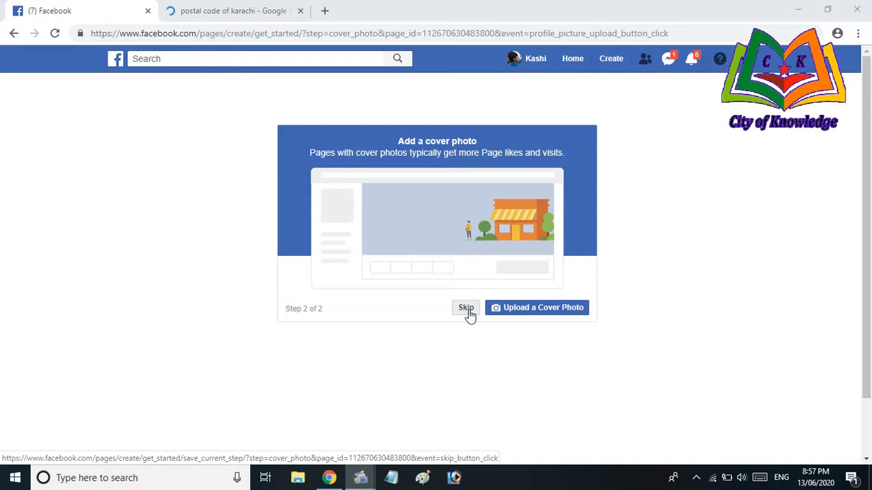
Pick gbproduct cover copy as the cover photo and preview it in Photos
click(522, 310)
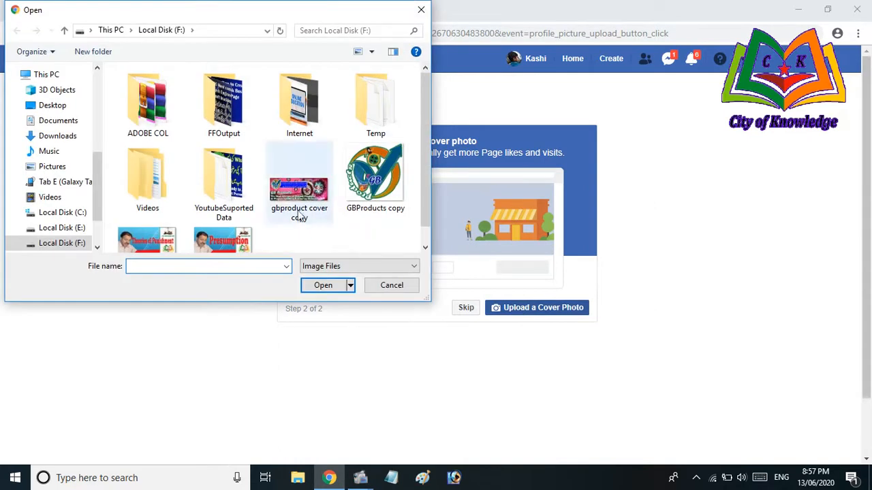
click(297, 195)
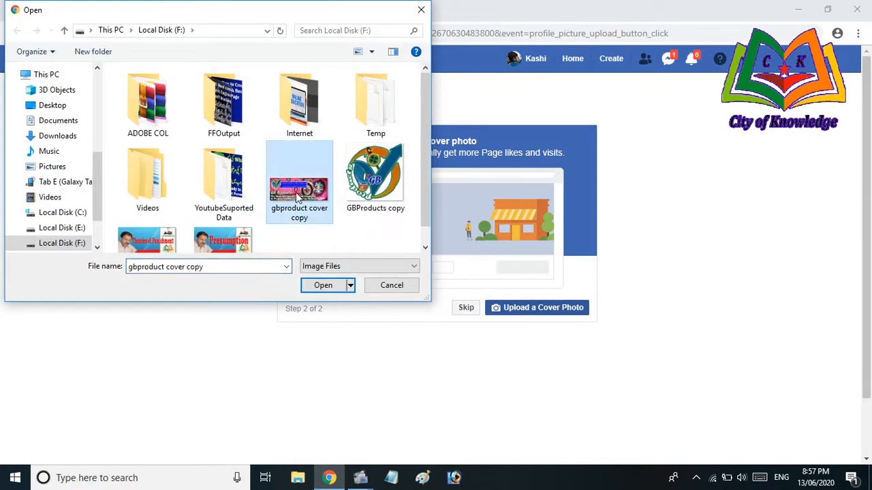
right_click(297, 195)
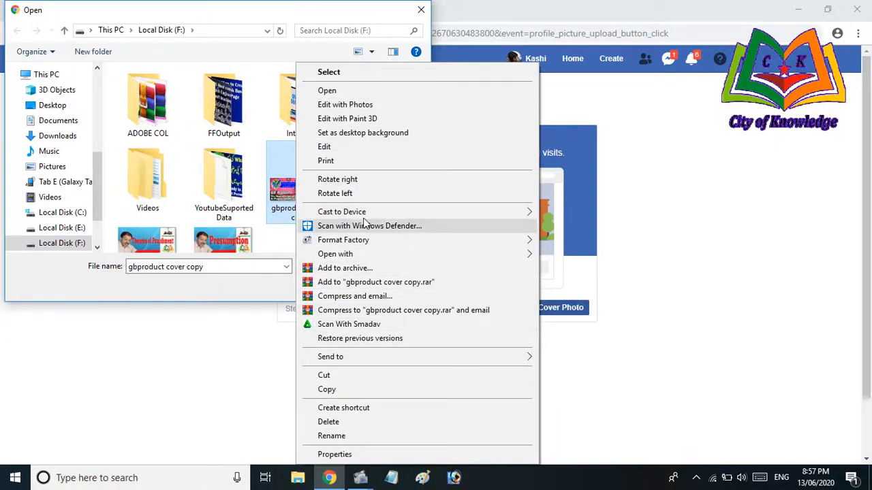
click(345, 104)
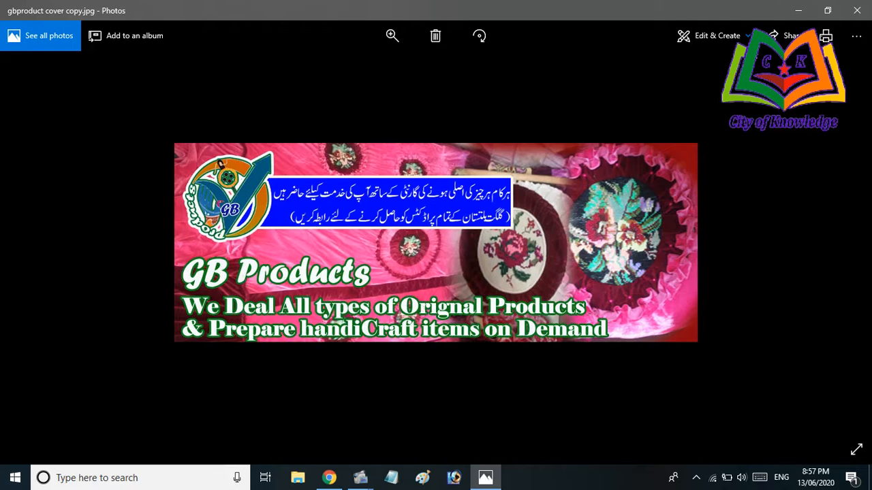
Close the Photos preview so the Open dialog with gbproduct cover copy returns
click(857, 10)
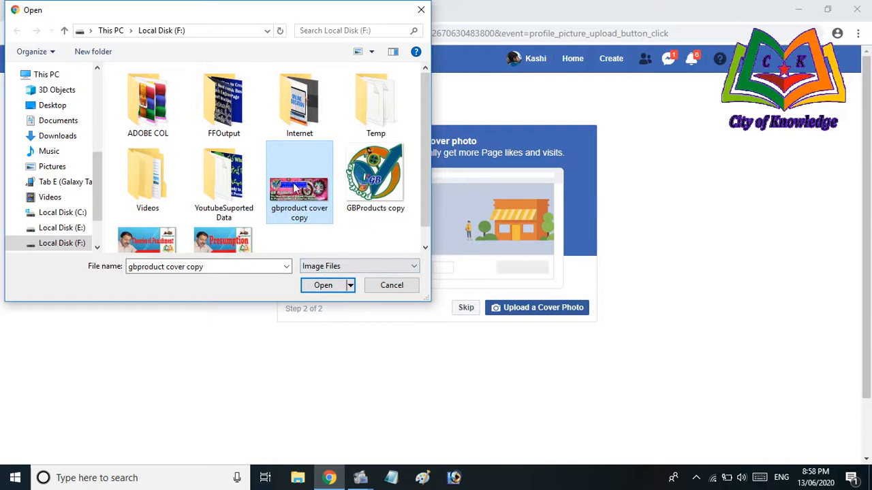
Upload gbproduct cover copy as the My computer Shop cover photo
click(332, 286)
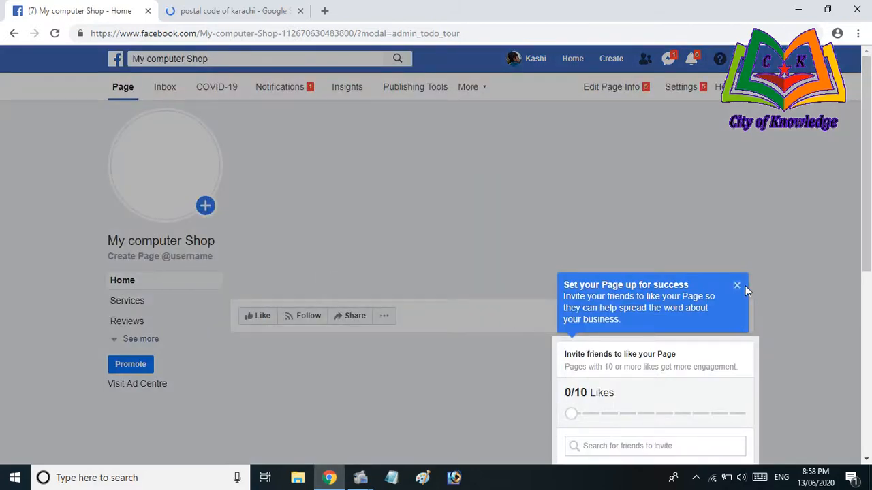
Dismiss the setup tour, check the Change Cover options, and view the GB logo full size
click(737, 289)
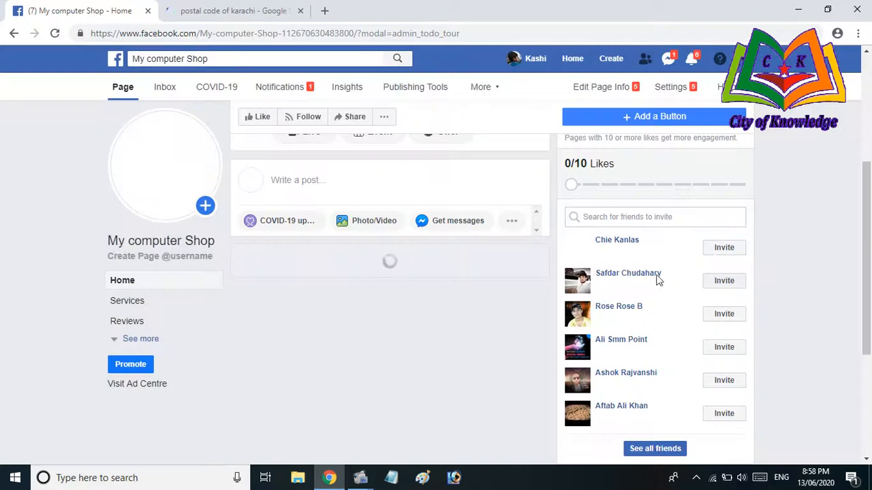
scroll(315, 260, up, 4)
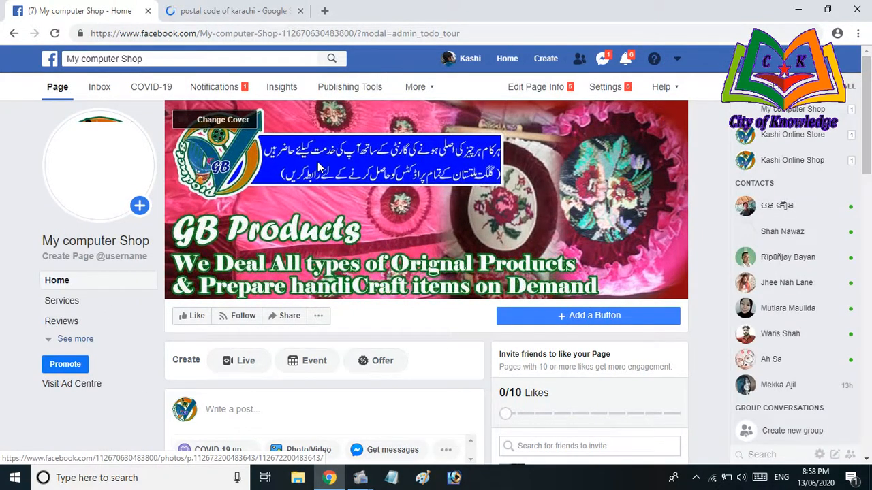
click(225, 126)
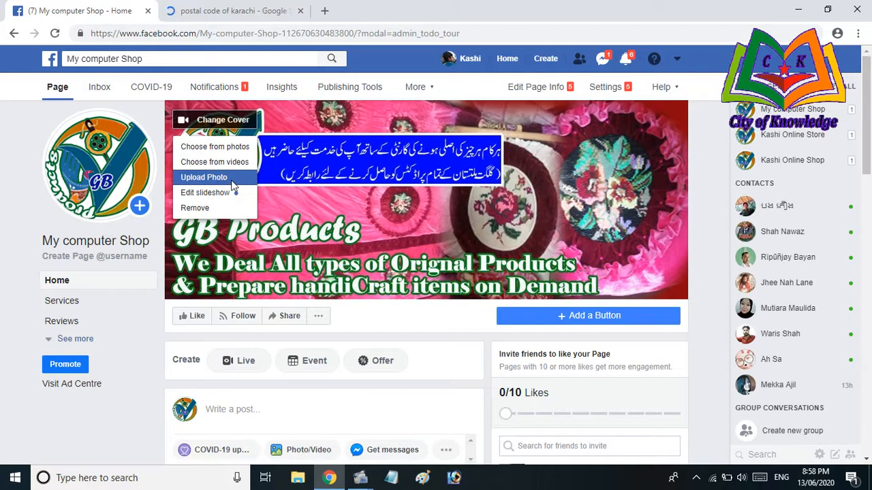
click(433, 247)
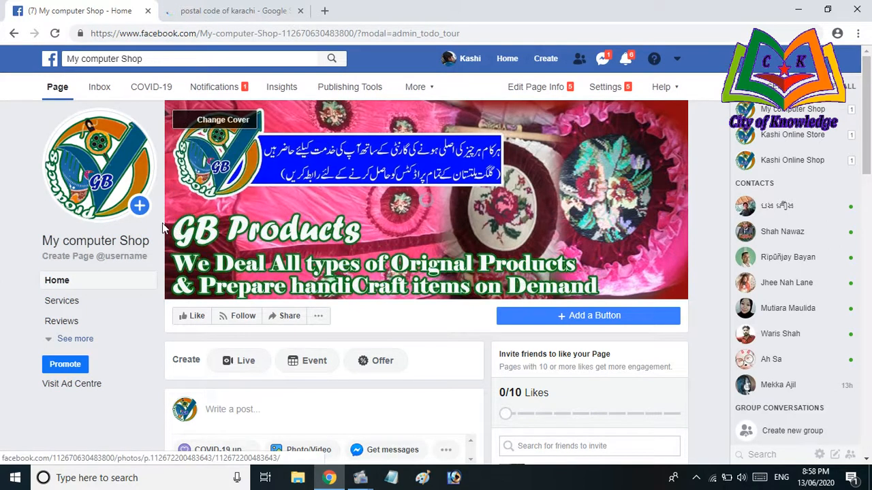
click(97, 192)
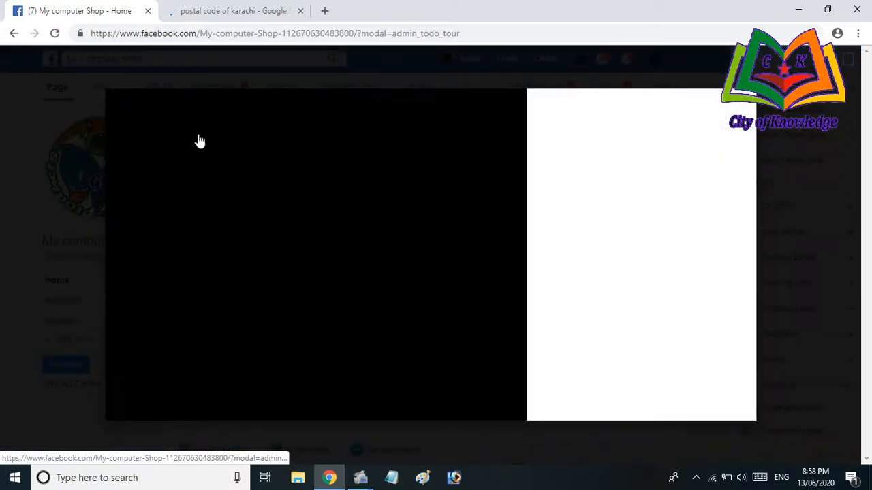
click(14, 33)
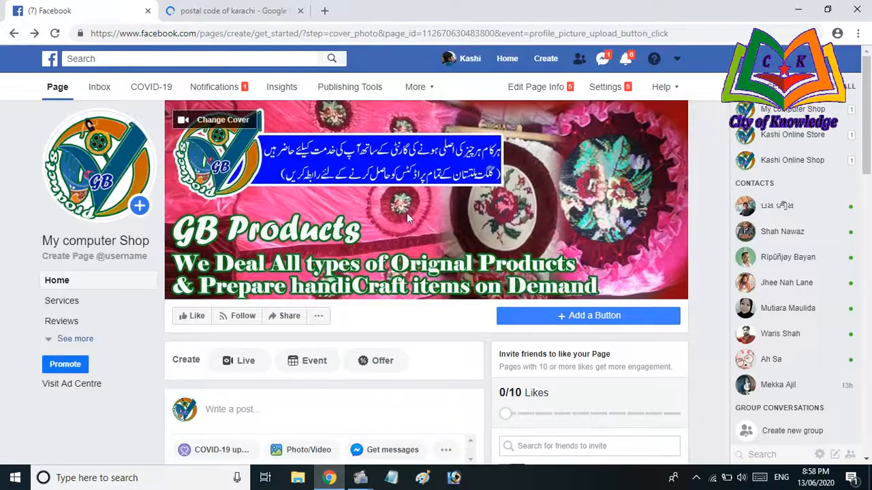
Highlight the 0/10 likes goal in the invite-friends card
scroll(619, 310, down, 1)
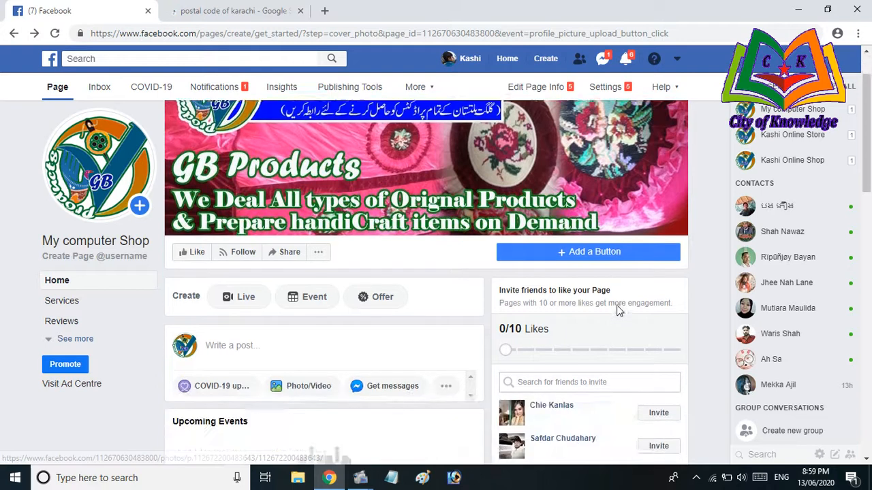
scroll(610, 306, down, 1)
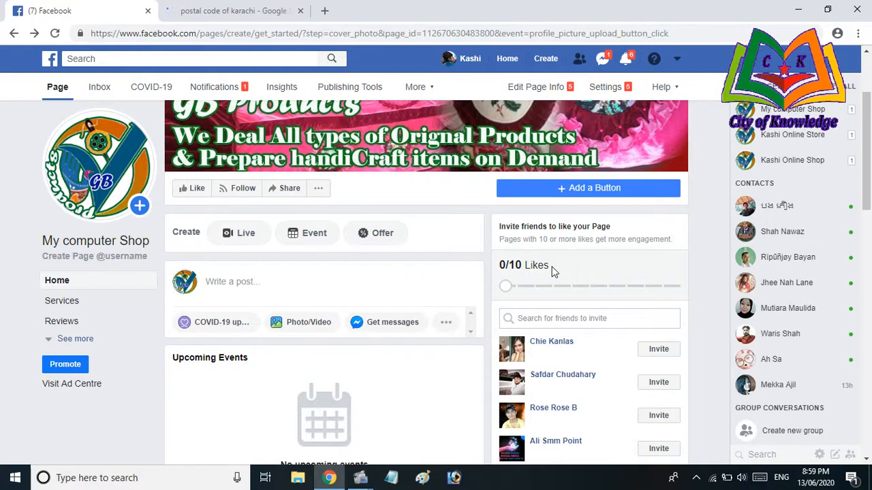
drag(508, 265, 515, 266)
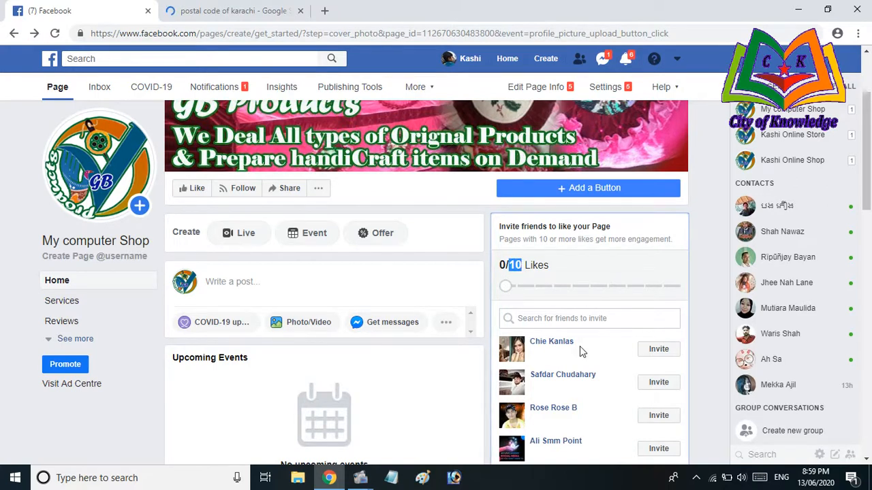
scroll(580, 350, down, 2)
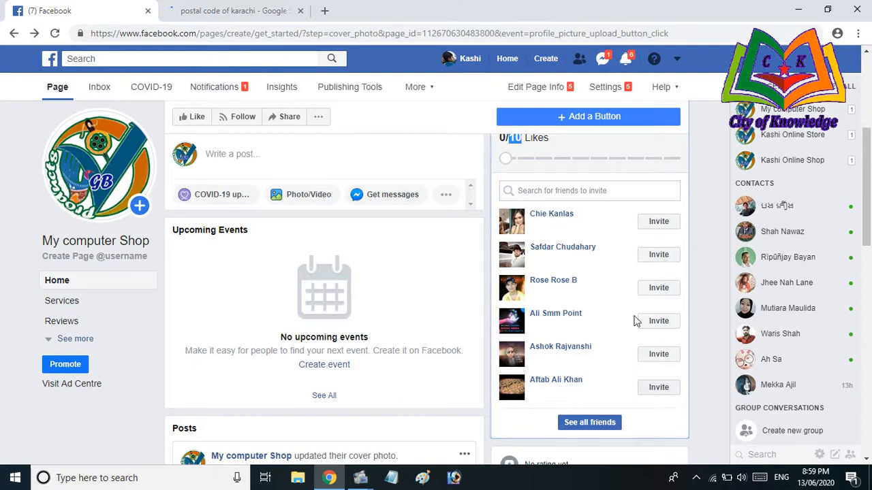
scroll(548, 184, up, 2)
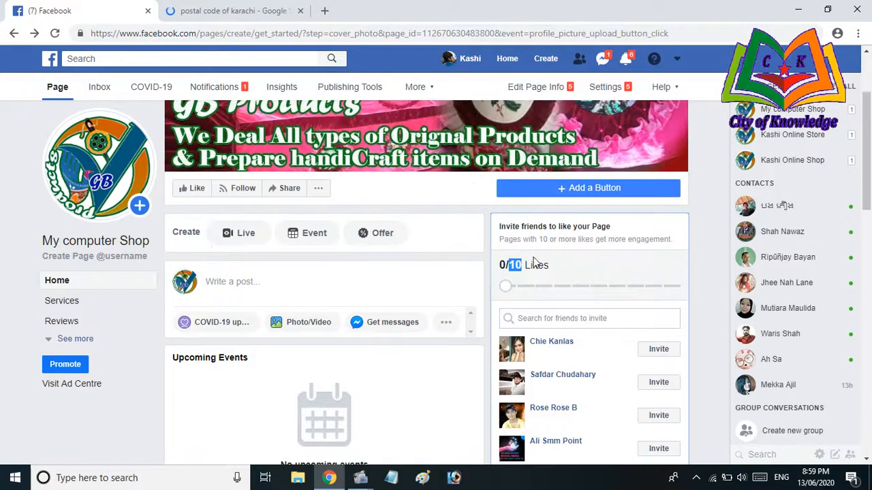
drag(530, 266, 515, 266)
drag(502, 265, 521, 266)
click(564, 270)
Scroll through the timeline to review the cover photo and profile picture posts
scroll(401, 267, down, 5)
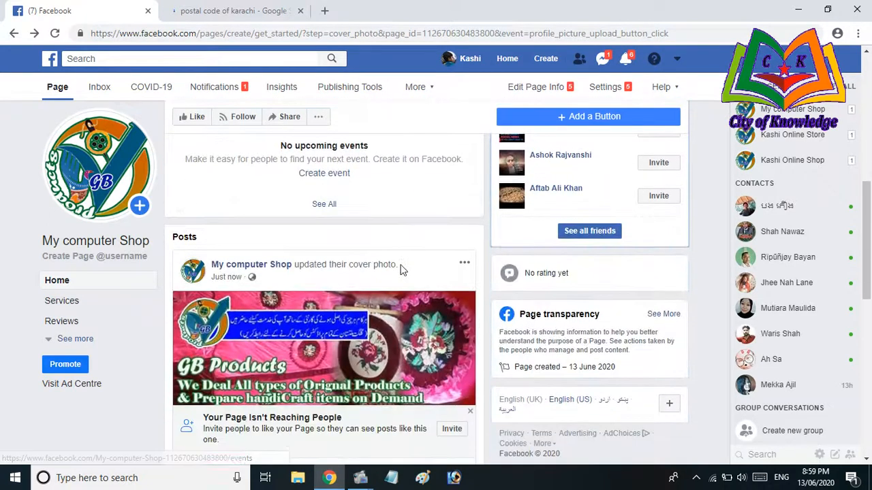
scroll(402, 270, down, 5)
scroll(313, 285, down, 4)
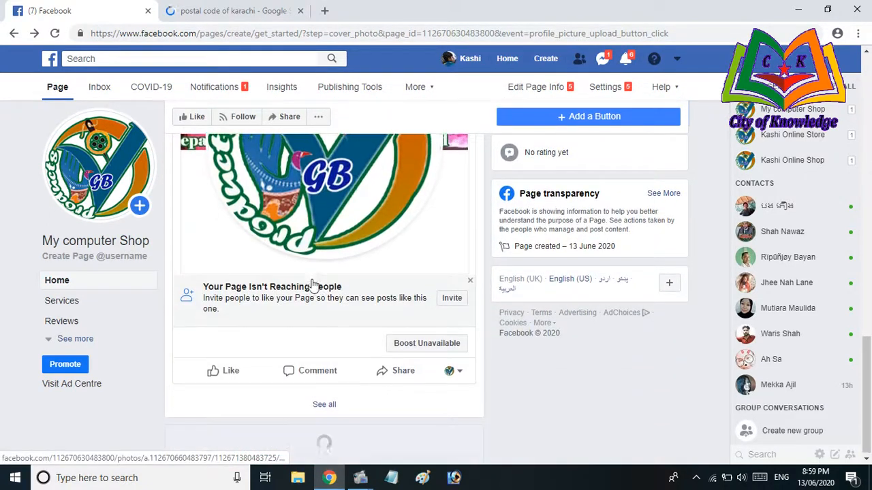
scroll(323, 295, up, 1)
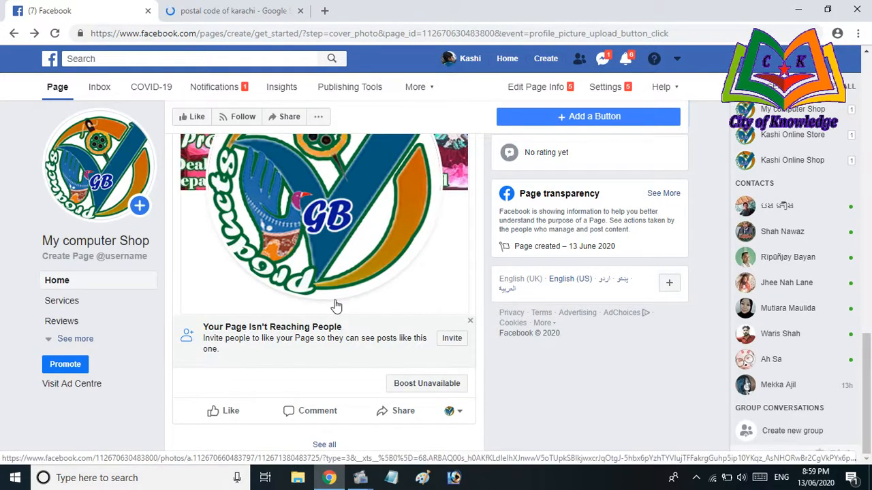
scroll(336, 305, up, 1)
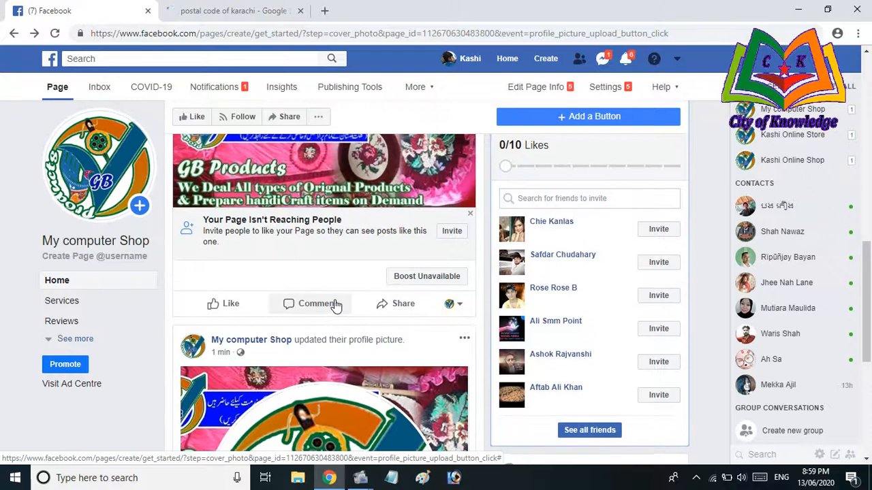
scroll(336, 306, up, 4)
scroll(252, 380, down, 5)
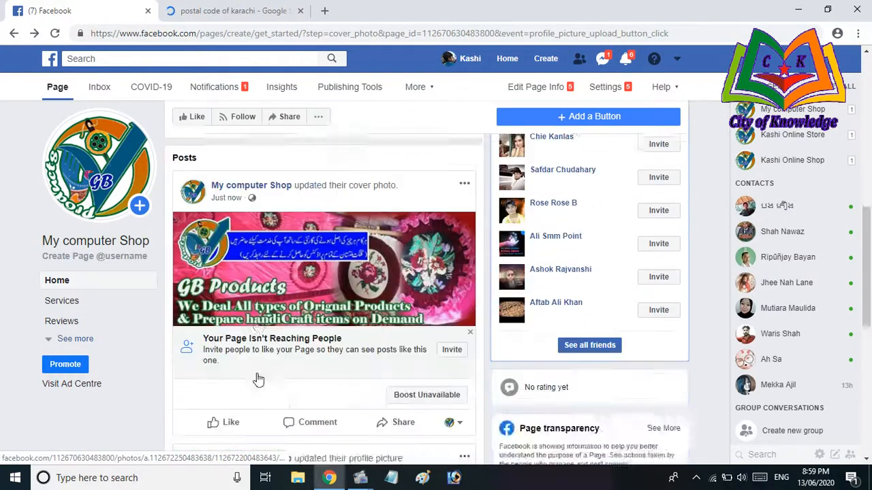
scroll(286, 318, up, 4)
scroll(288, 309, down, 4)
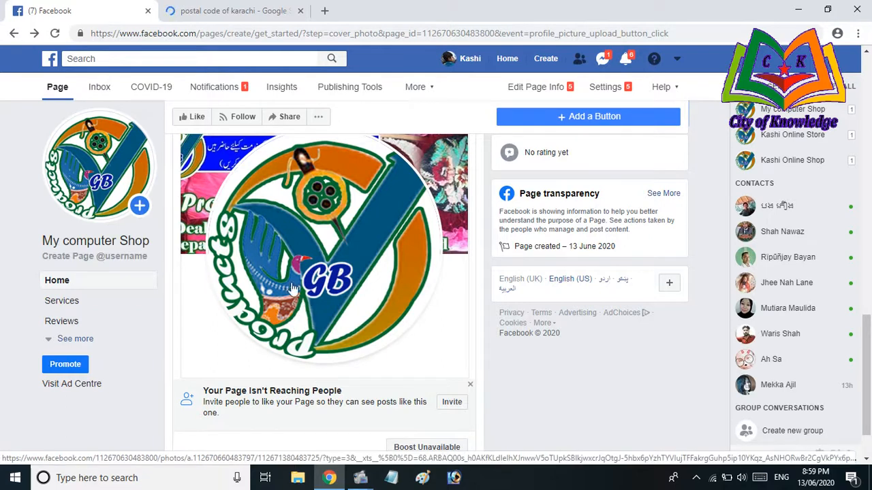
scroll(326, 300, up, 2)
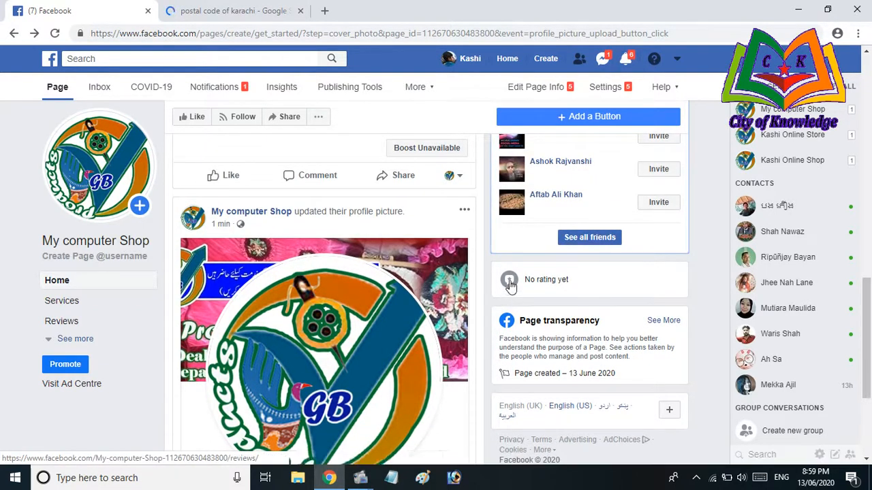
scroll(300, 314, up, 4)
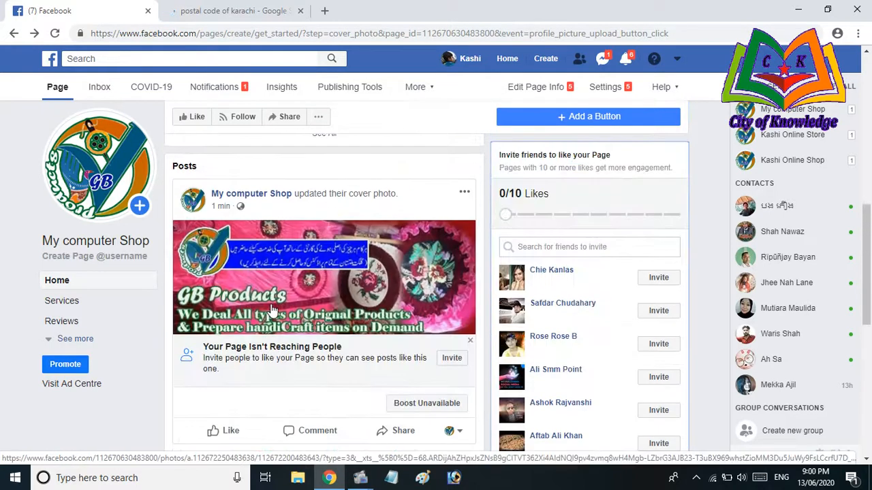
scroll(271, 310, up, 3)
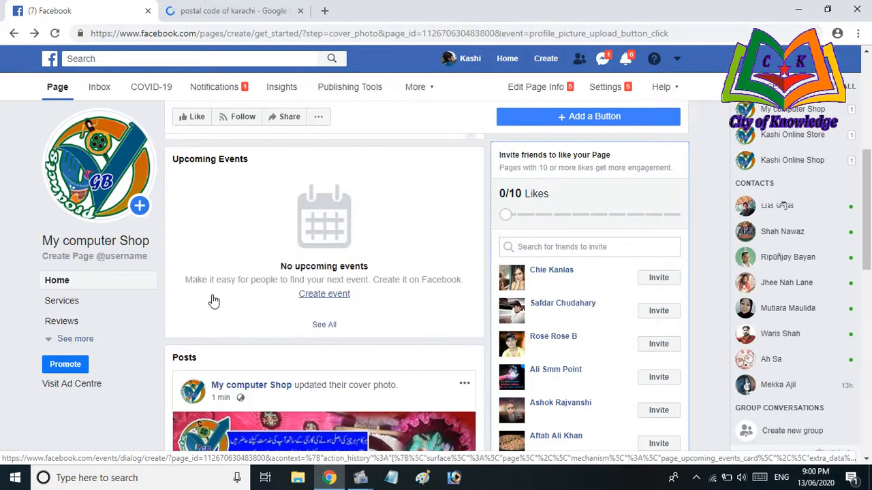
Send page-like invitations to each of the six friends listed in the invite card
click(660, 278)
click(659, 311)
click(659, 345)
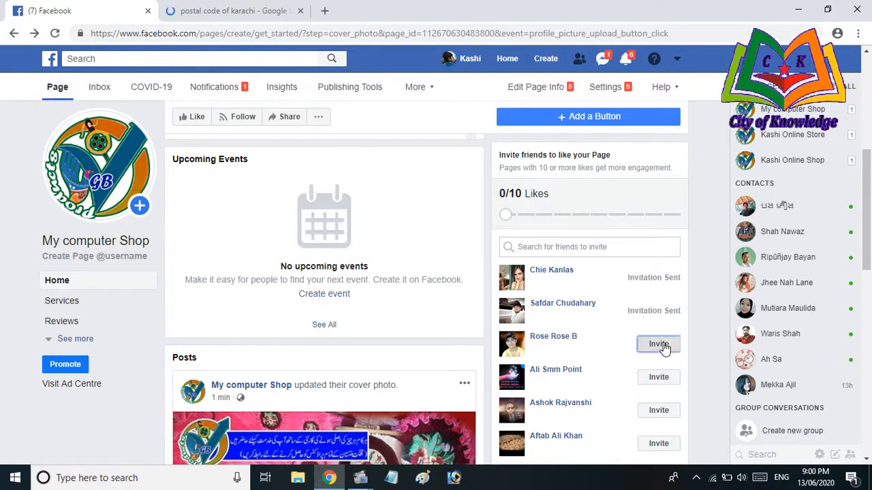
click(662, 376)
scroll(660, 373, down, 2)
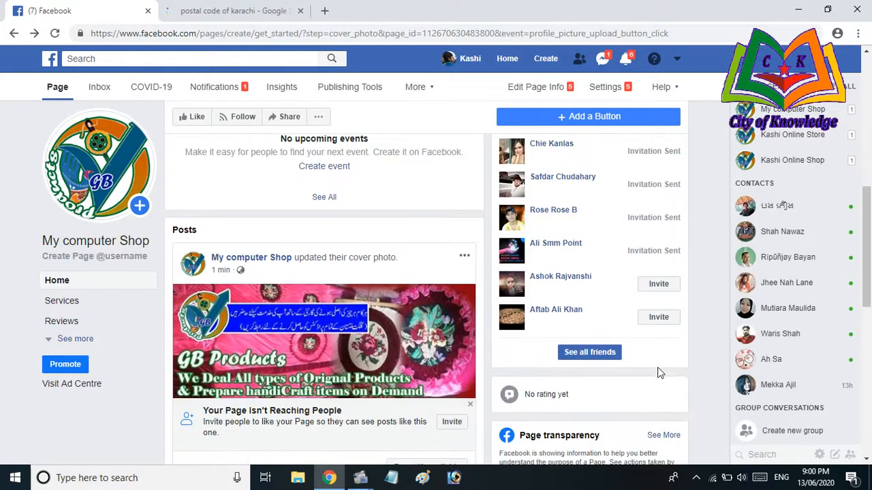
click(657, 289)
click(660, 317)
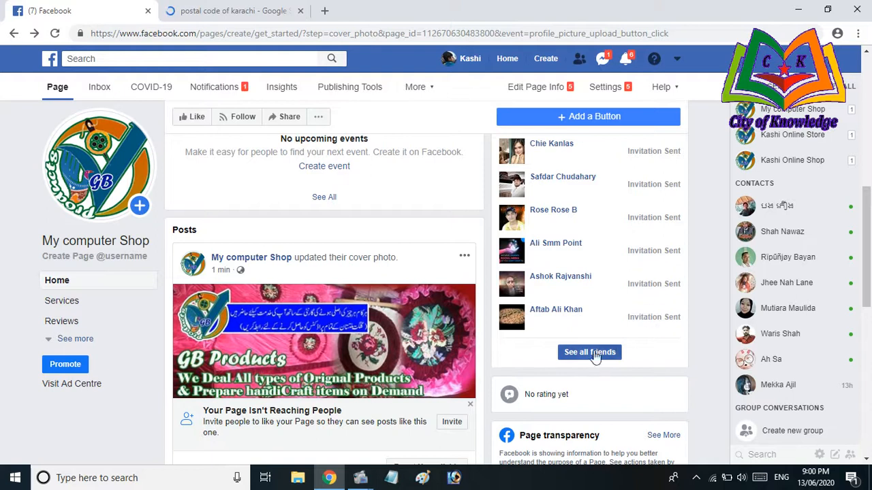
scroll(603, 331, up, 2)
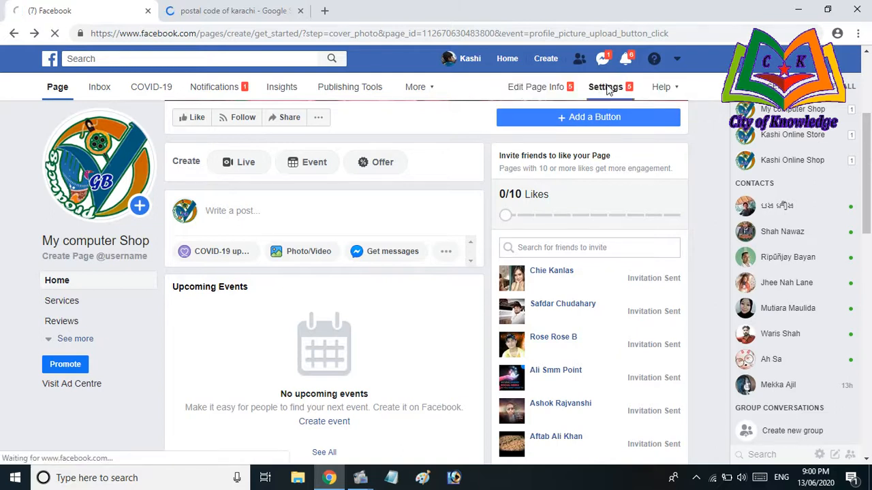
Open the page's Settings and scroll through the General settings list
click(608, 91)
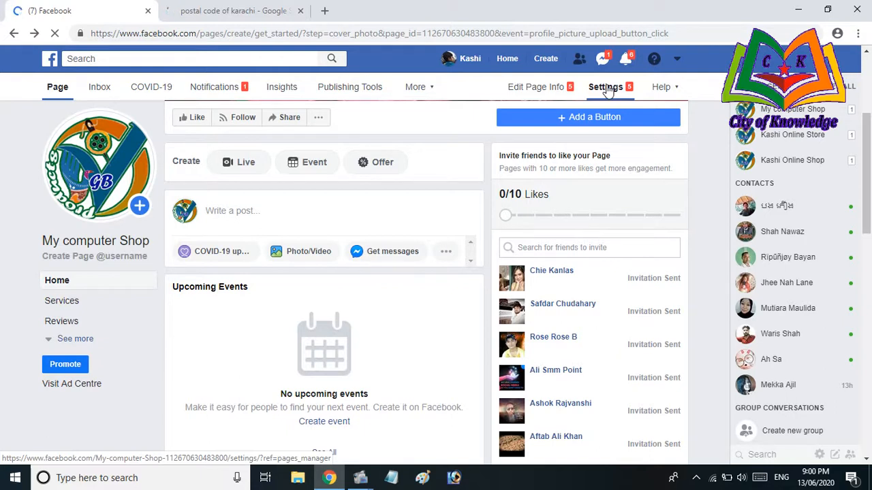
click(606, 89)
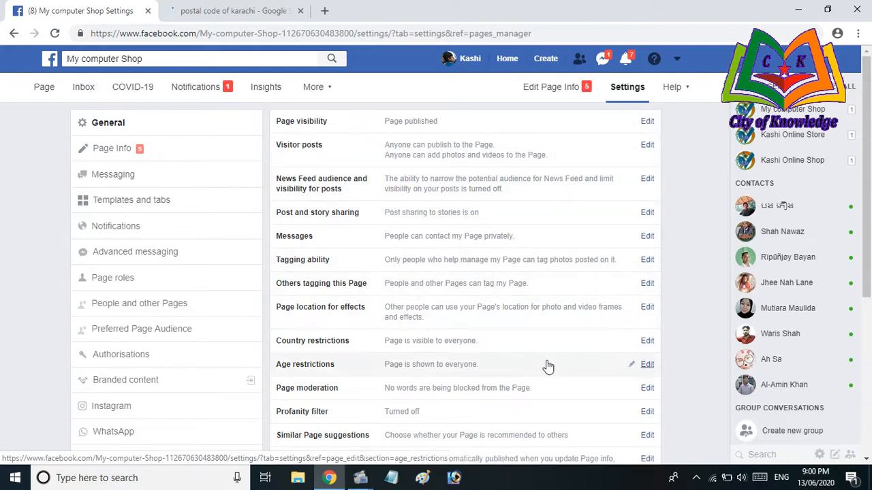
scroll(549, 368, down, 1)
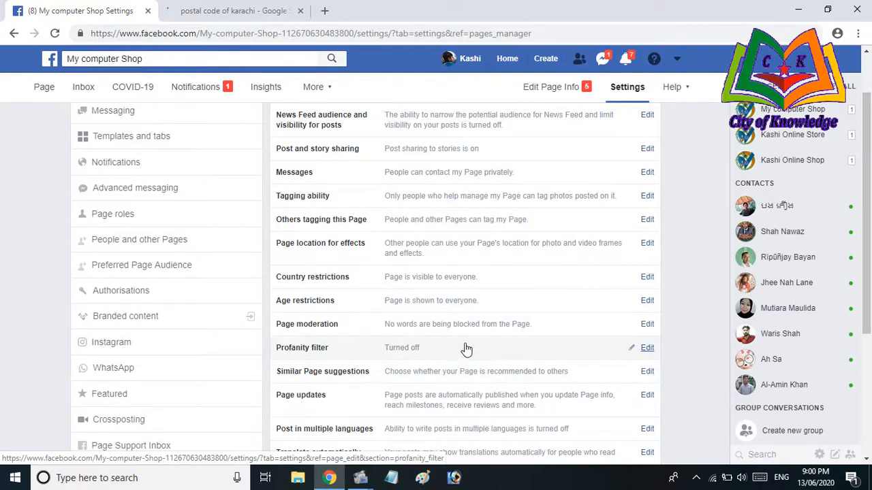
scroll(481, 345, down, 1)
scroll(481, 345, down, 2)
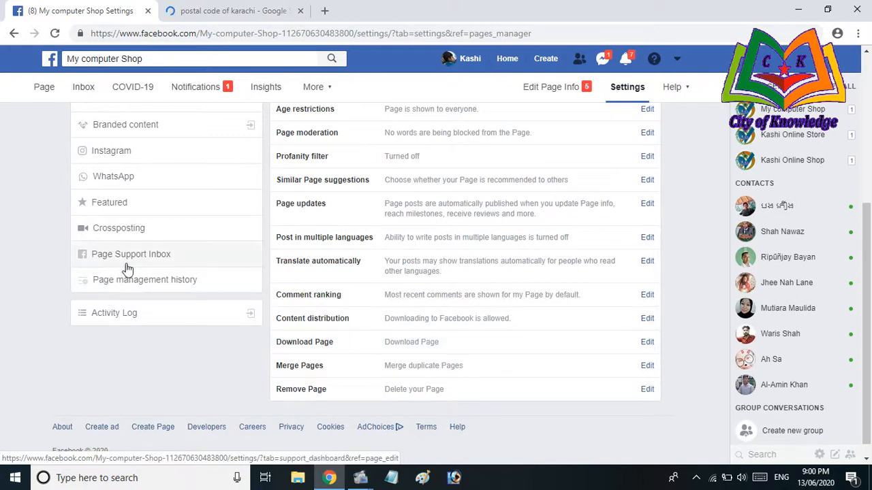
scroll(175, 289, up, 4)
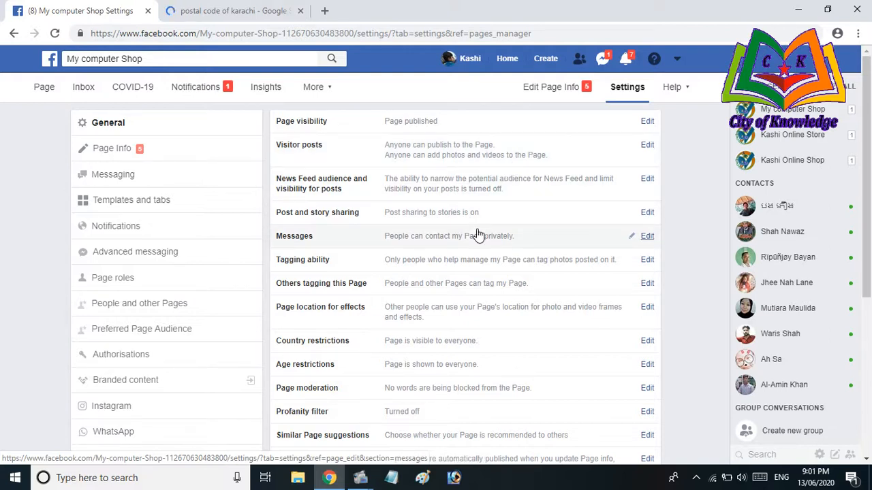
Open Page roles and review the Assign a new Page role and existing Admin sections
click(117, 285)
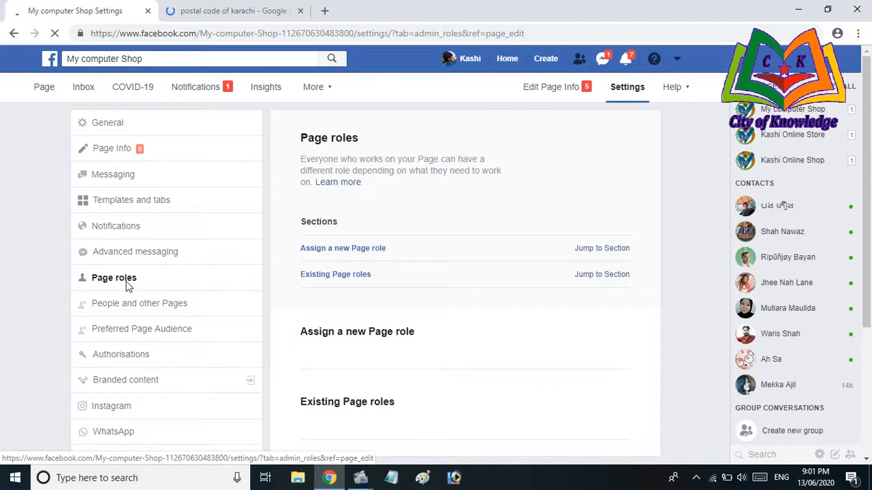
scroll(318, 278, down, 3)
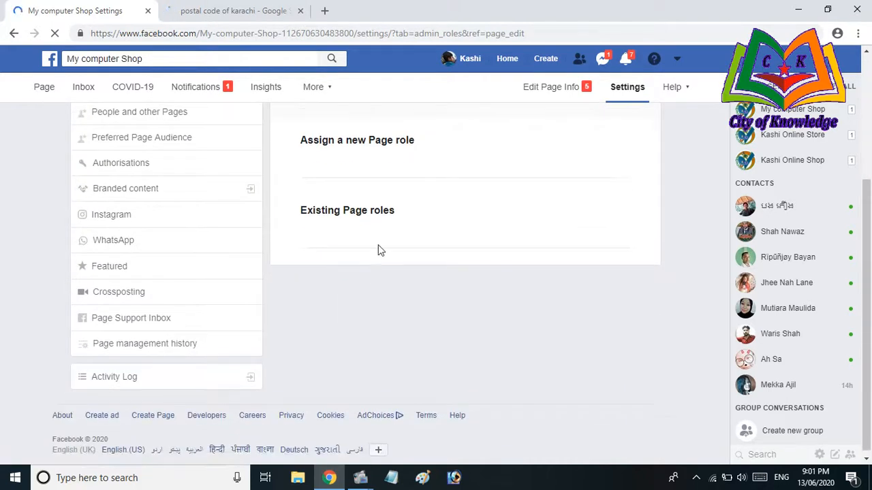
scroll(376, 197, up, 3)
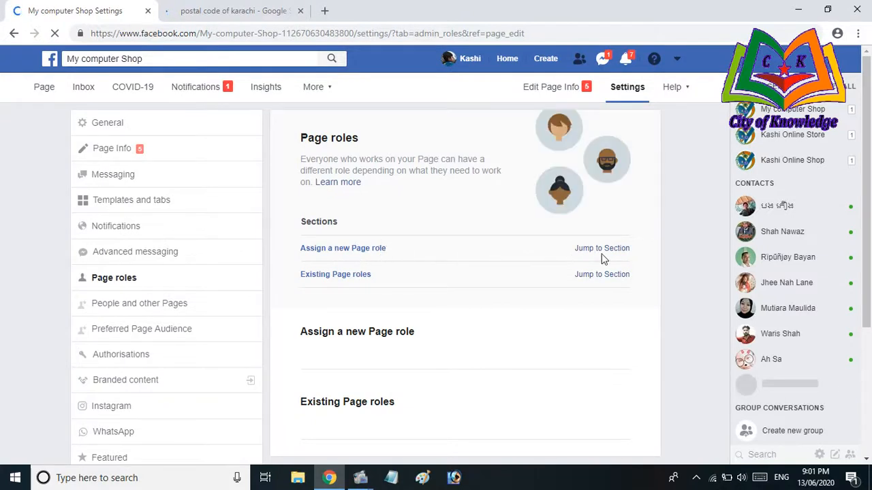
drag(365, 249, 398, 253)
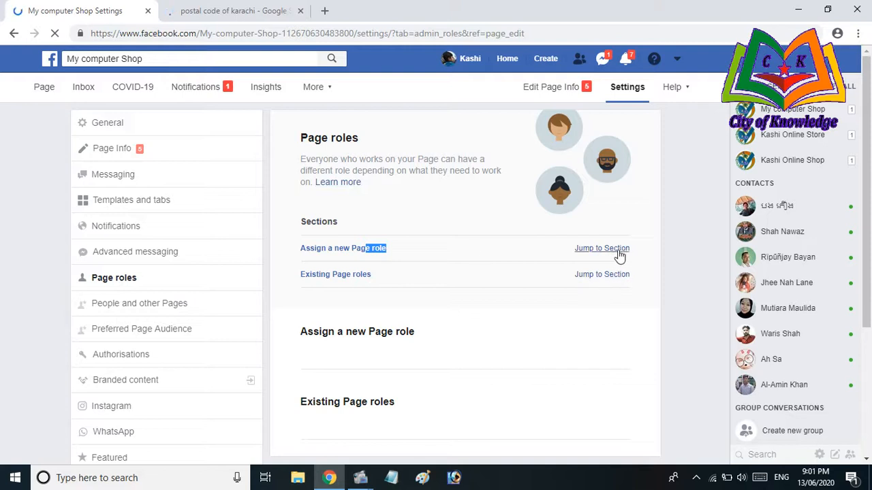
scroll(592, 252, down, 2)
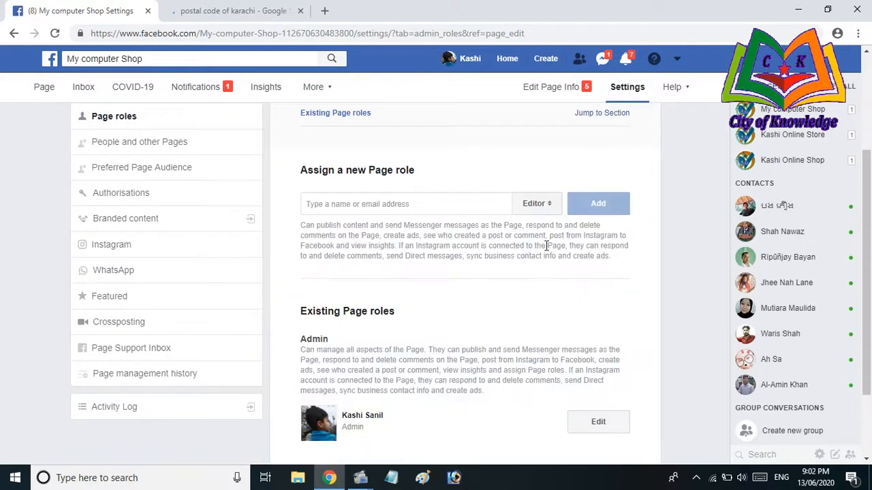
click(455, 202)
click(549, 205)
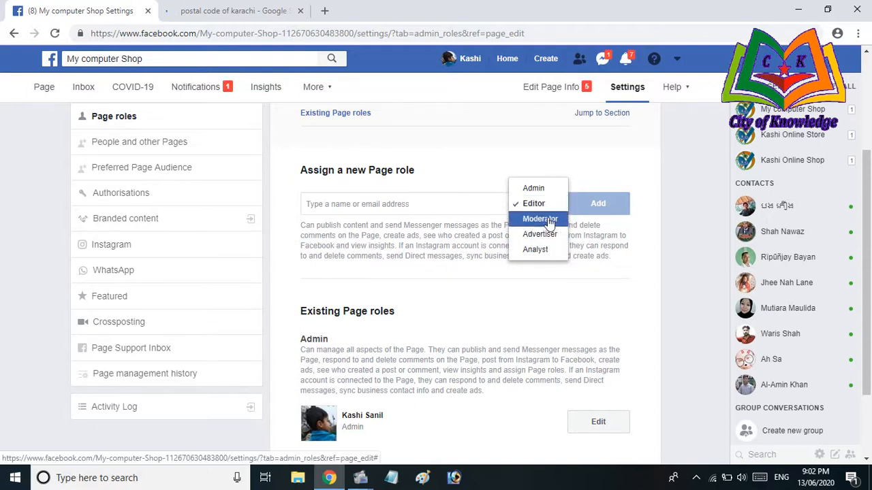
click(454, 204)
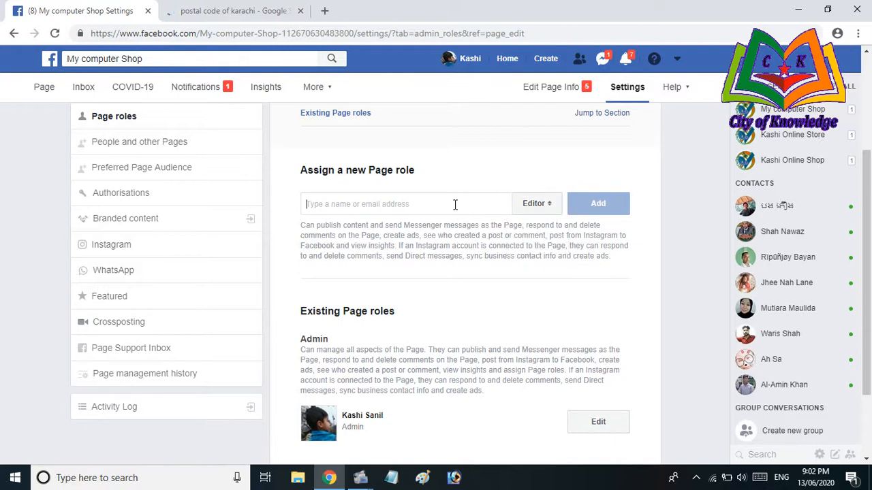
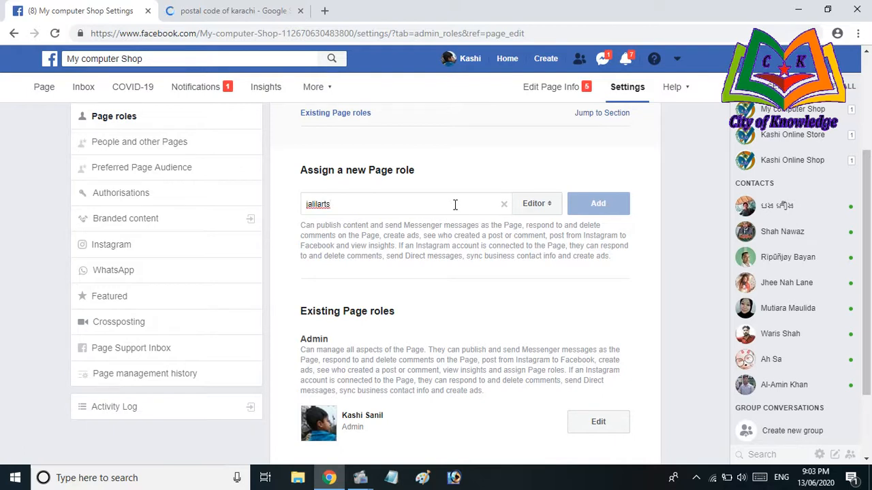
key(ctrl+a)
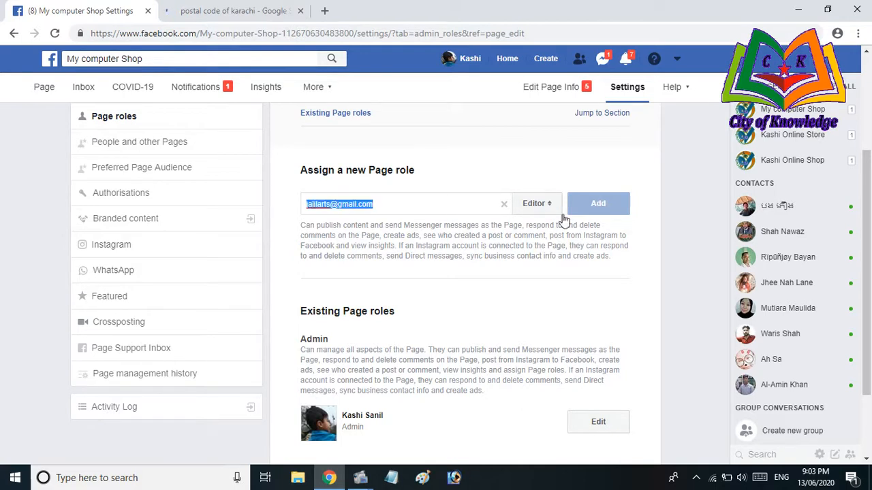
click(549, 207)
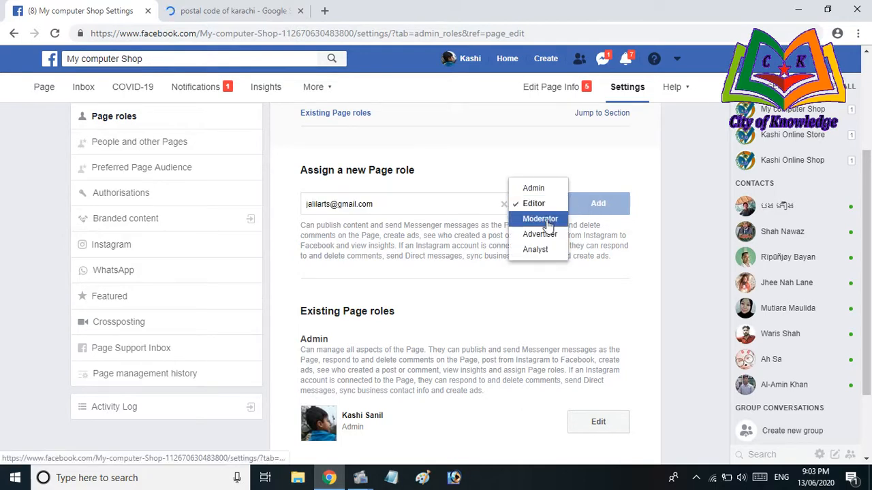
click(383, 201)
drag(383, 201, 284, 208)
key(BackSpace)
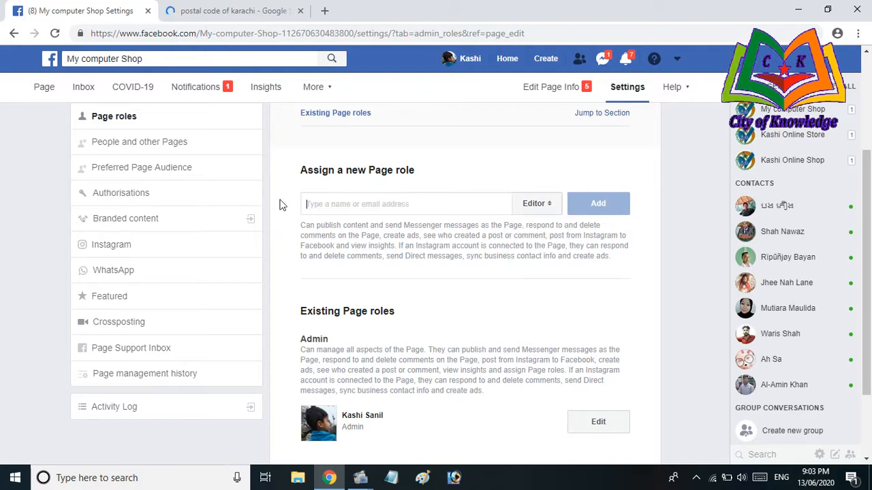
Open My computer Shop under Your Pages in the right sidebar to see its notifications
scroll(340, 247, down, 3)
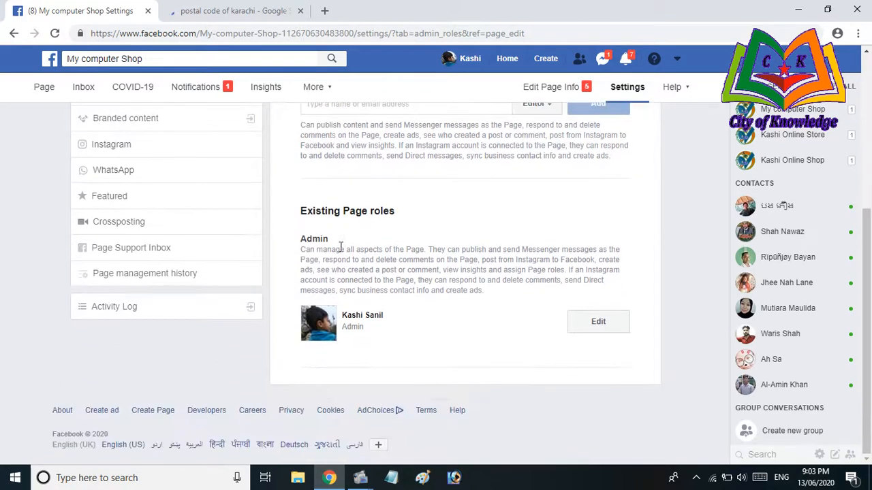
scroll(342, 248, up, 4)
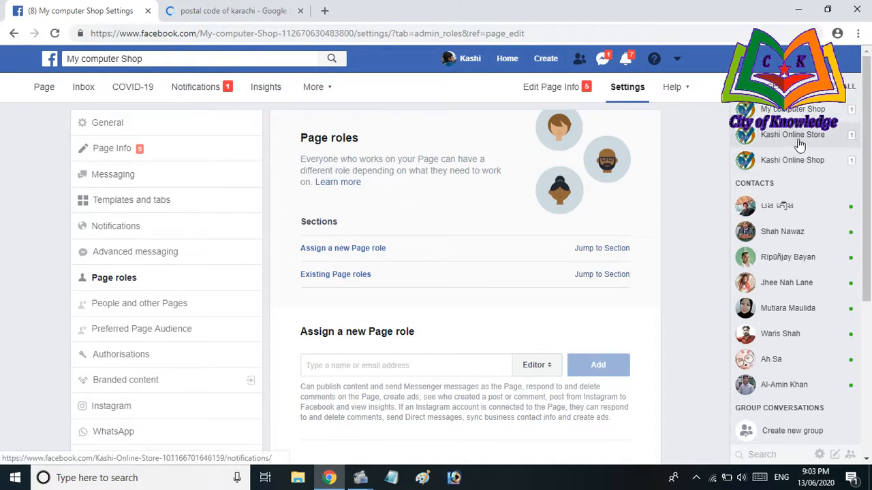
click(793, 109)
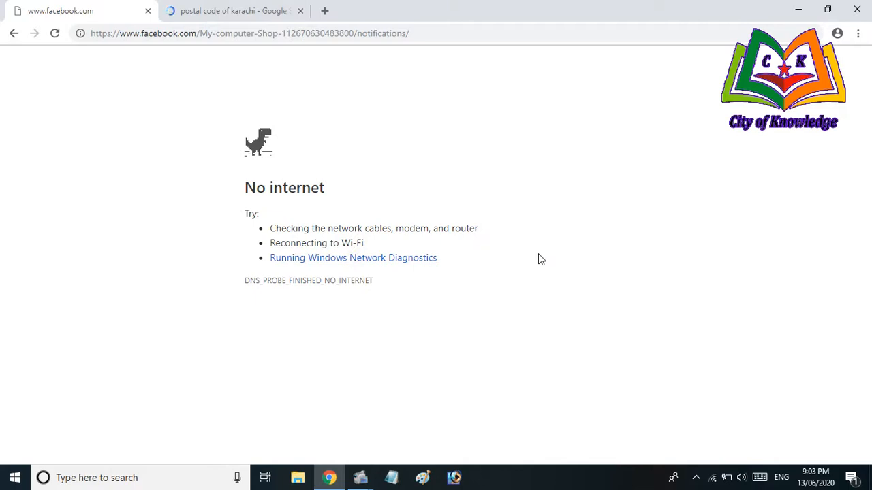
Minimize Chrome and restore it from the taskbar
click(330, 479)
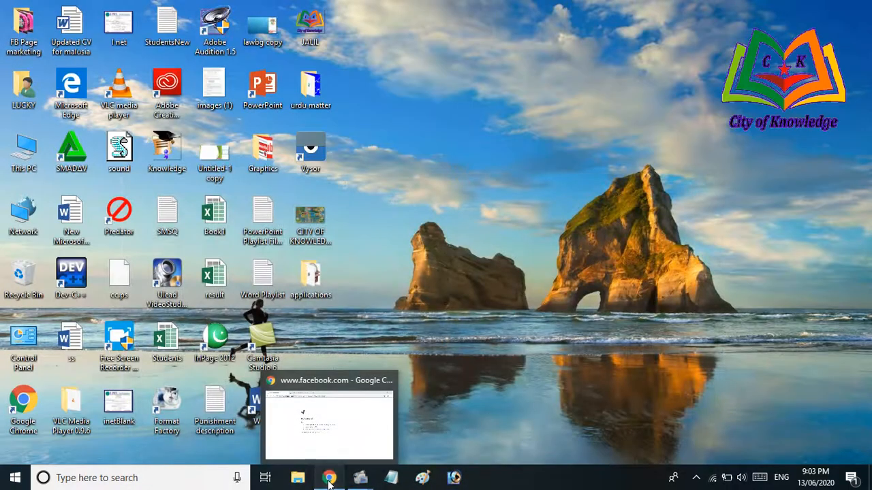
click(330, 479)
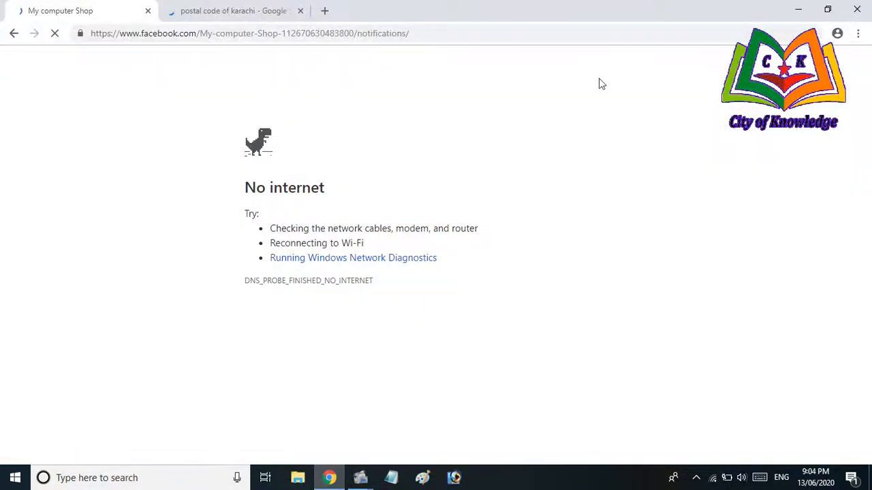